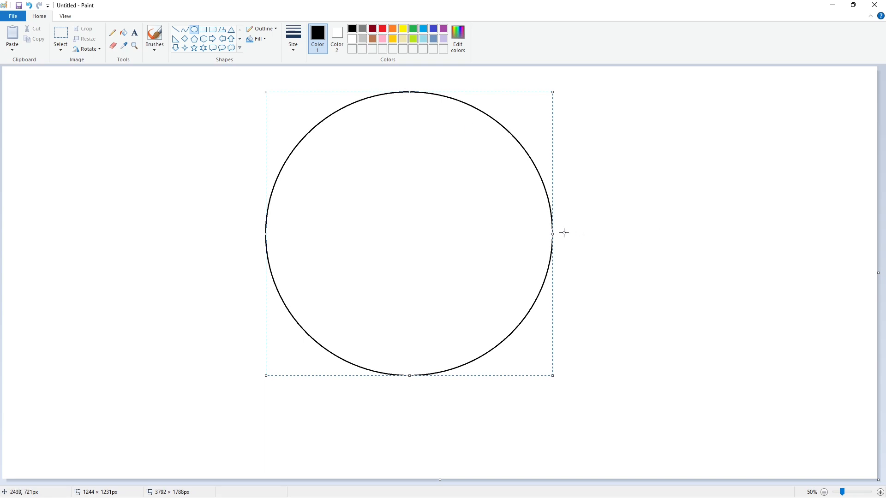
Step: Finish adjusting the large circle and fill it, outline included, with solid lavender
left_click_drag(552, 234, 552, 235)
mouse_move(408, 92)
left_mouse_down()
mouse_move(388, 85)
mouse_move(245, 247)
mouse_move(185, 297)
mouse_move(403, 75)
left_mouse_up()
left_click(632, 190)
left_click(123, 32)
left_click(385, 212)
left_click(443, 39)
left_click(385, 212)
Step: Set up the straight Line shape with a chosen line size and black as the drawing colour
left_click(176, 30)
left_click(293, 39)
left_click(304, 81)
left_click(351, 29)
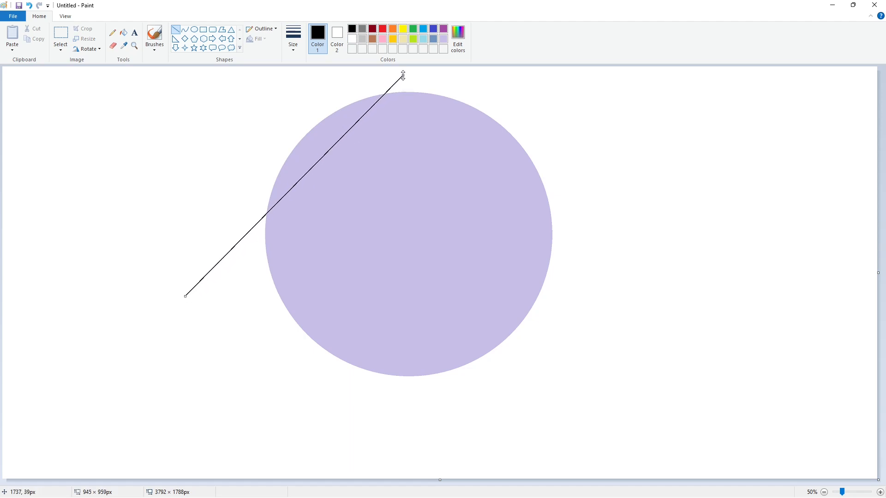
left_click_drag(184, 297, 184, 296)
mouse_move(344, 165)
left_mouse_down()
mouse_move(777, 294)
mouse_move(796, 312)
left_mouse_up()
left_click(61, 35)
left_click_drag(864, 191, 615, 462)
key("Delete")
Step: Draw a 45-degree black line, about 955 × 955 px, across the circle's upper-left part and nudge it slightly upward
left_click(175, 29)
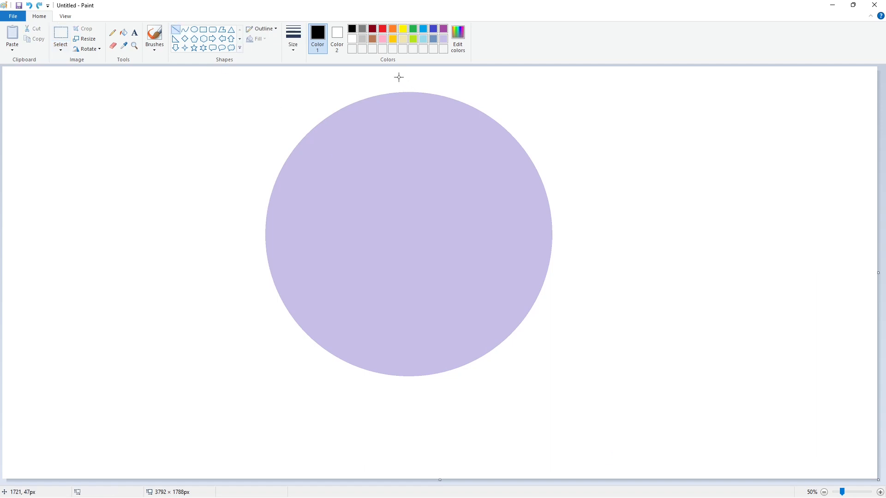
mouse_move(398, 77)
left_mouse_down()
mouse_move(206, 275)
mouse_move(203, 289)
mouse_move(403, 74)
mouse_move(420, 68)
left_mouse_up()
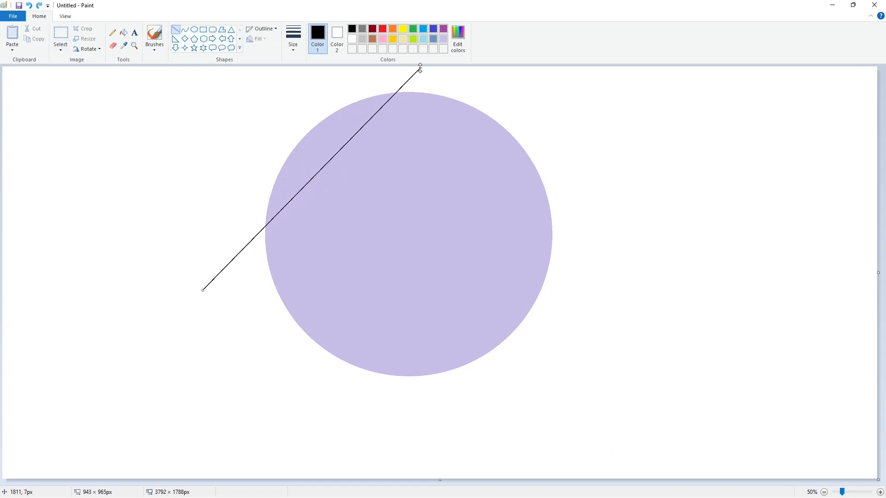
left_click_drag(203, 290, 200, 287)
left_click_drag(420, 67, 421, 67)
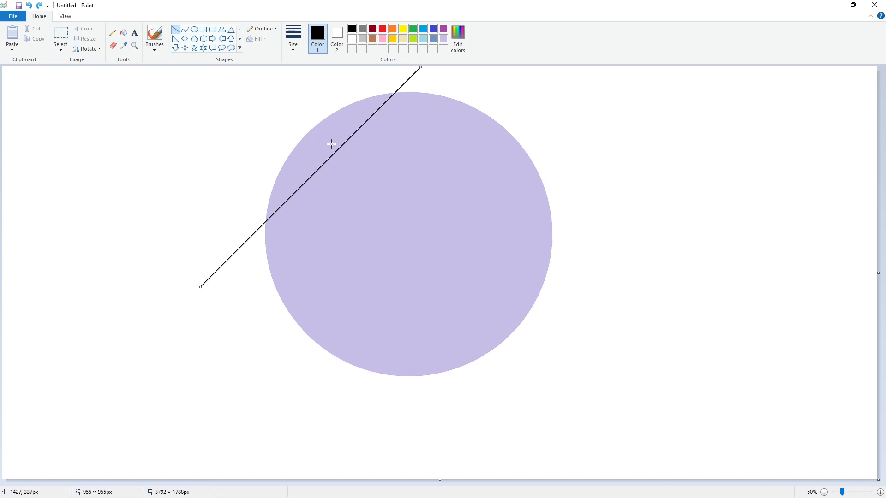
key("Up")
key("Up")
key("Up")
key("Up")
key("Up")
key("Up")
key("Up")
key("Up")
key("Up")
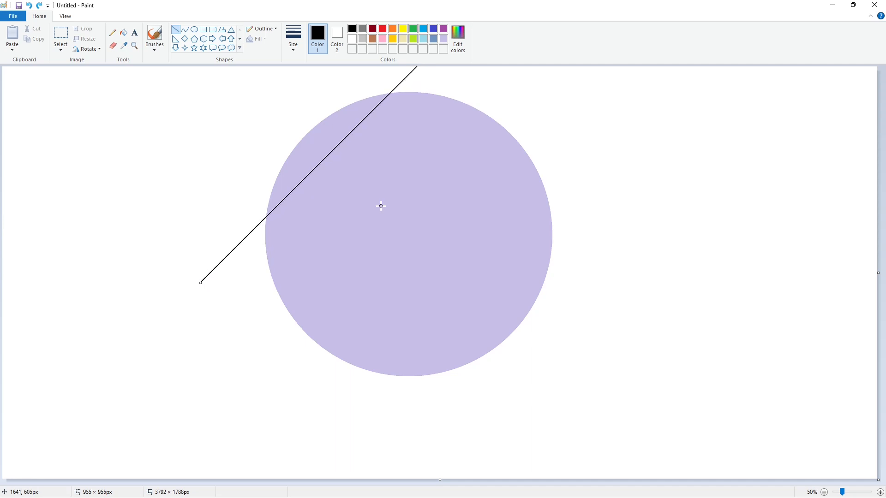
Step: Thicken the diagonal line into a heavy bar and move it to the blank canvas at the lower right of the circle
key("ctrl+plus")
key("ctrl+plus")
key("ctrl+plus")
key("ctrl+plus")
key("ctrl+plus")
key("ctrl+plus")
mouse_move(380, 188)
left_mouse_down()
mouse_move(752, 328)
mouse_move(780, 326)
left_mouse_up()
Step: Copy the thick diagonal line and place a duplicate with transparent selection across the circle's upper-left edge
left_click(61, 35)
left_click_drag(870, 184, 611, 475)
key("ctrl+c")
key("ctrl+v")
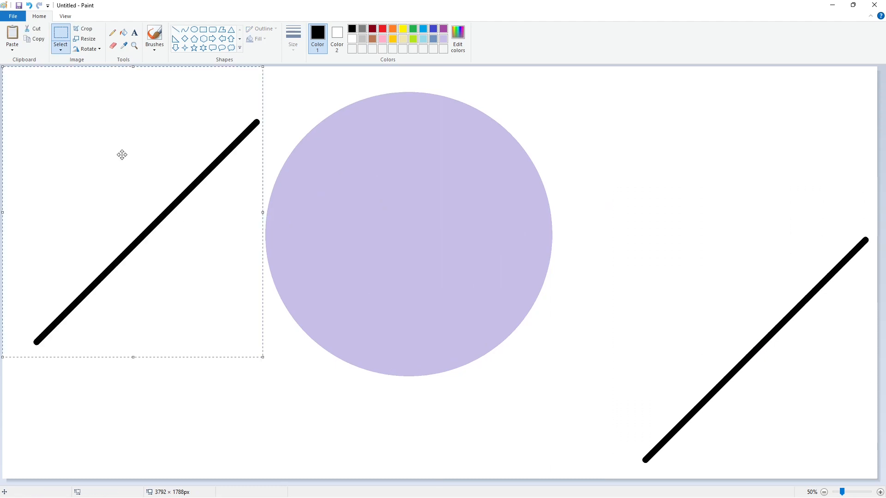
left_click_drag(123, 154, 202, 160)
left_click(61, 48)
left_click(95, 133)
left_click_drag(237, 235, 324, 174)
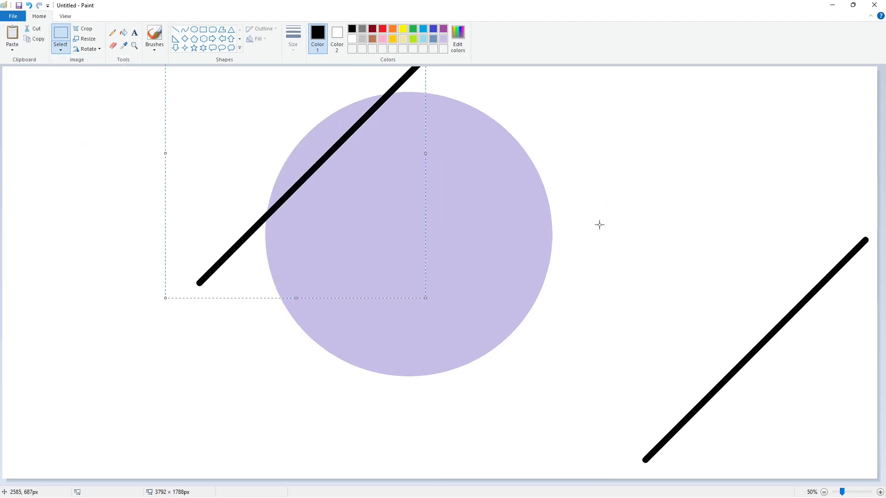
Step: Place four more parallel copies of the thick line across the circle, spaced roughly evenly toward its lower right
key("ctrl+v")
left_click_drag(134, 216, 330, 168)
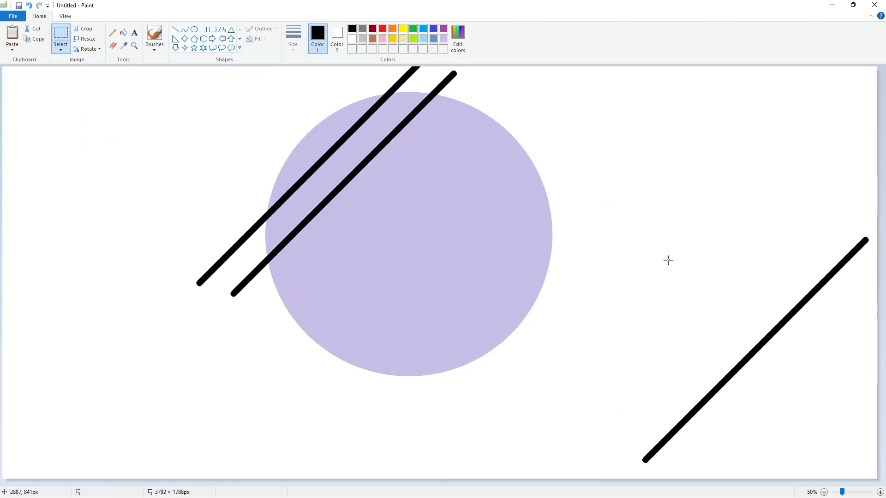
key("ctrl+v")
left_click_drag(162, 208, 384, 175)
left_click(663, 229)
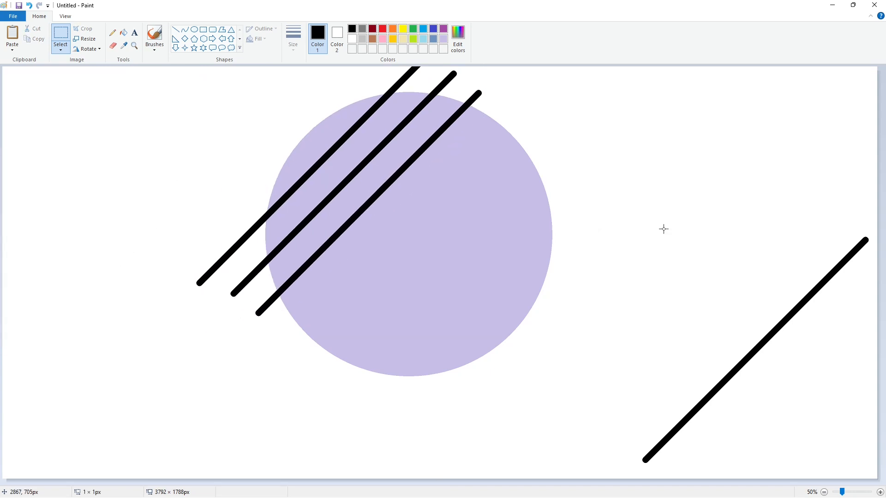
key("ctrl+v")
left_click_drag(234, 190, 475, 208)
left_click(580, 209)
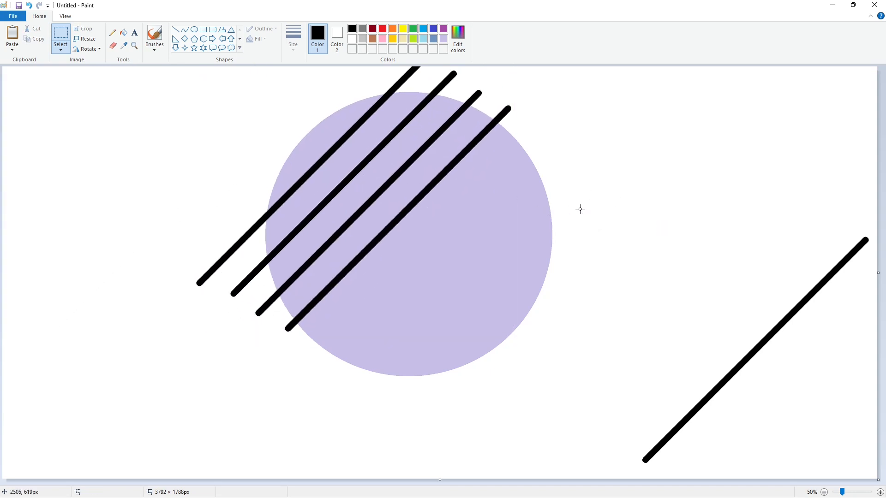
key("ctrl+v")
left_click_drag(224, 239, 494, 249)
left_click(594, 236)
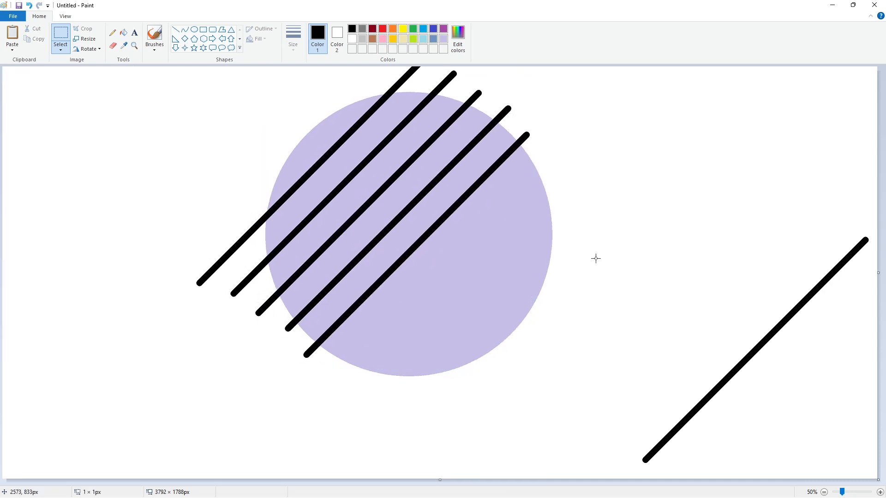
Step: Add two horizontally flipped copies of the line, starting near the upper end of the fifth diagonal and running down to the right
key("ctrl+v")
left_click(87, 49)
left_click(92, 91)
left_click_drag(85, 158, 577, 203)
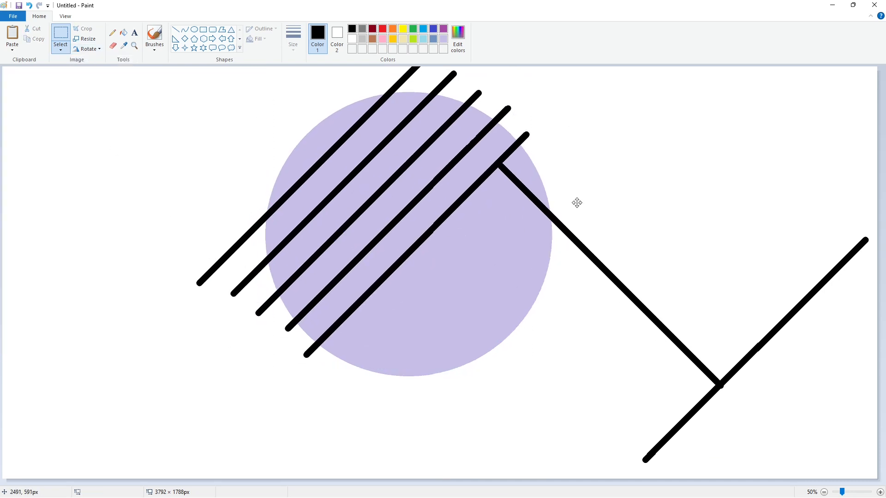
key("ctrl+v")
left_click(87, 48)
left_click(92, 92)
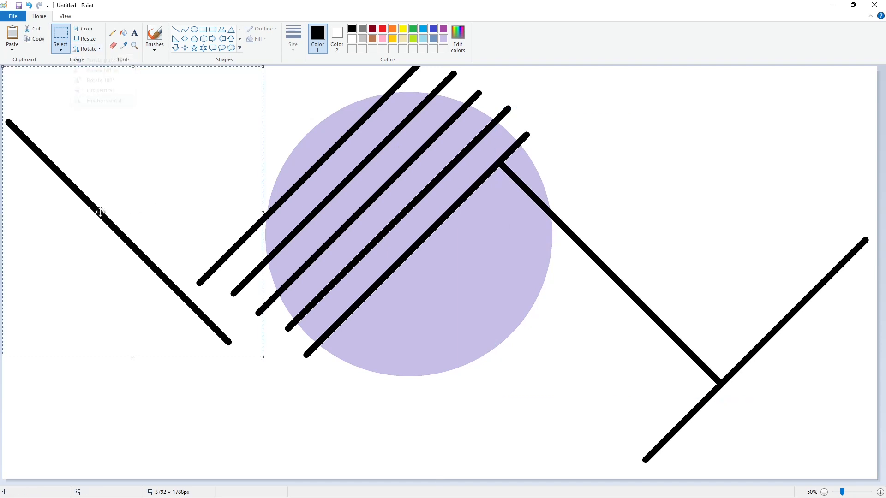
left_click_drag(100, 212, 543, 254)
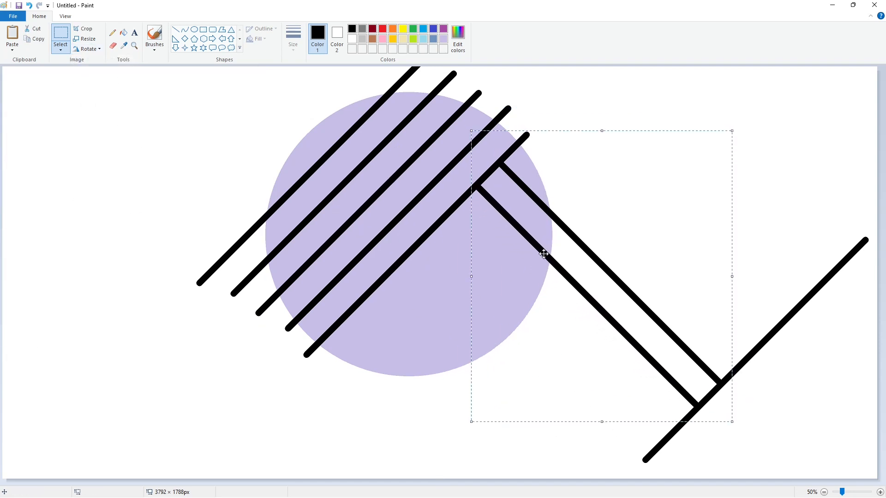
left_click(256, 281)
Step: Add a third horizontally flipped line parallel to the previous two, with its upper end touching the fifth diagonal
key("ctrl+v")
left_click(86, 49)
left_click(98, 100)
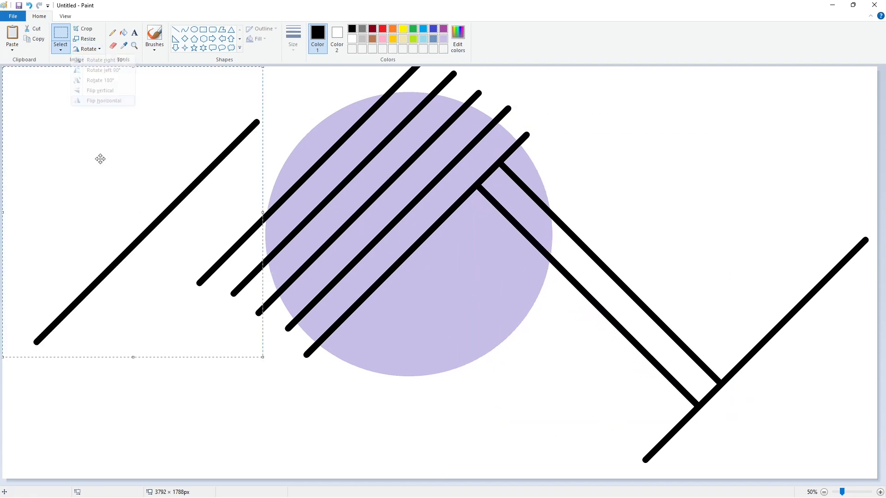
left_click_drag(101, 159, 549, 247)
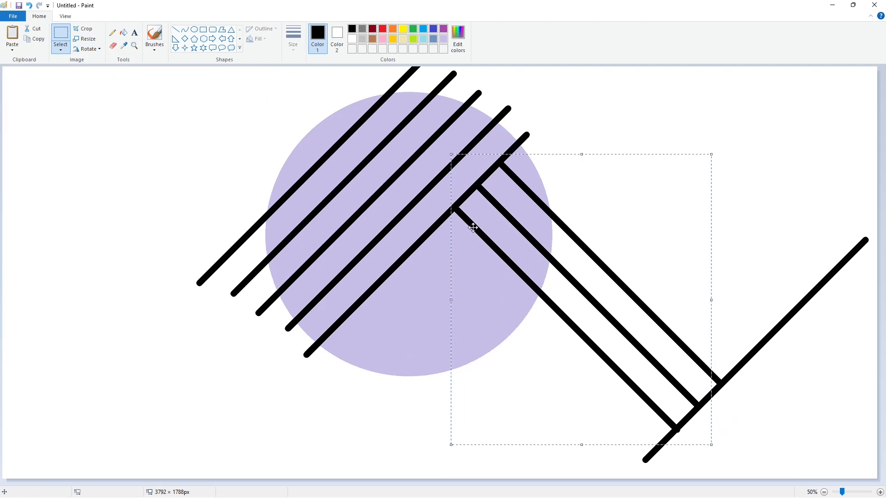
left_click(168, 214)
Step: Add a fourth horizontally flipped line below the other three and nudge it until it meets the fifth diagonal
key("ctrl+v")
left_click(88, 49)
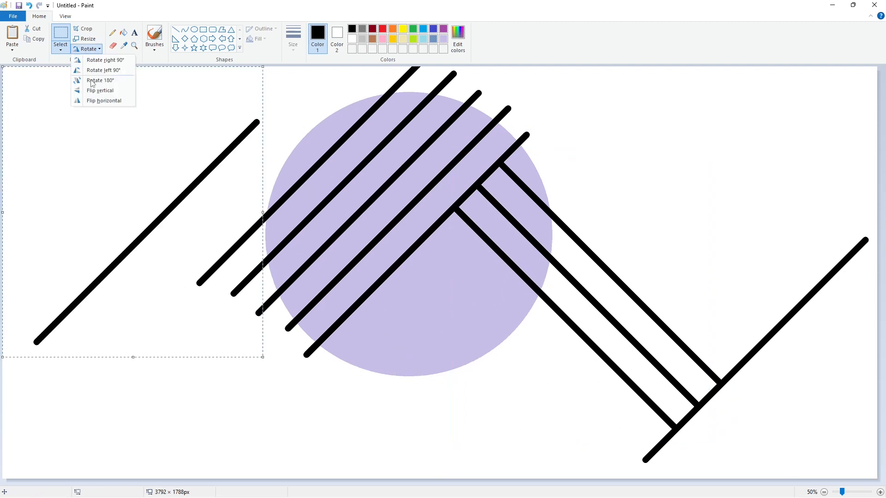
left_click(96, 101)
left_click_drag(15, 128, 437, 234)
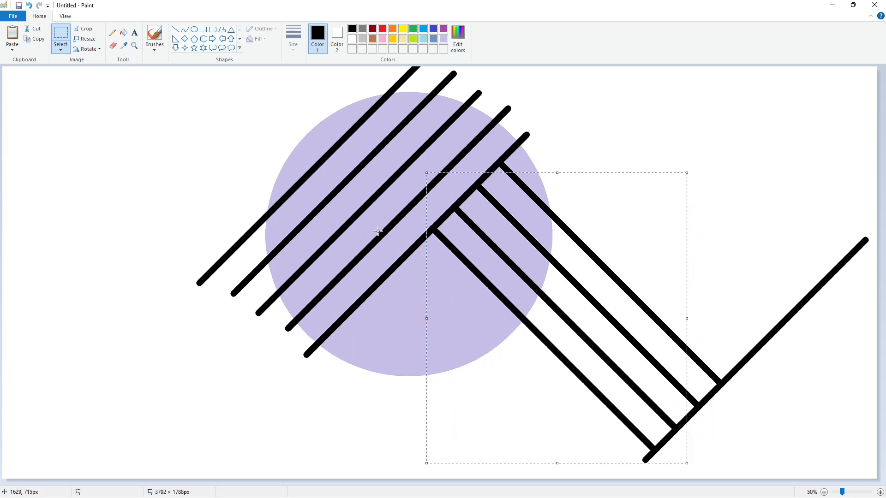
key("Down")
key("Right")
key("Right")
key("Down")
key("Down")
key("Right")
key("Down")
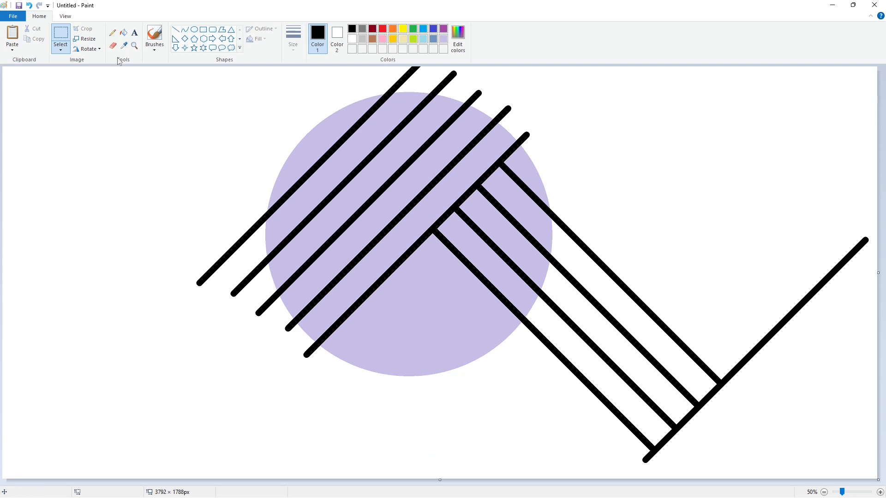
Step: Fill all the thick black lines with white so they cut the lavender circle into separate stripes
left_click(123, 32)
left_click(352, 39)
left_click(396, 88)
left_click(431, 97)
left_click(463, 109)
left_click(489, 129)
left_click(492, 170)
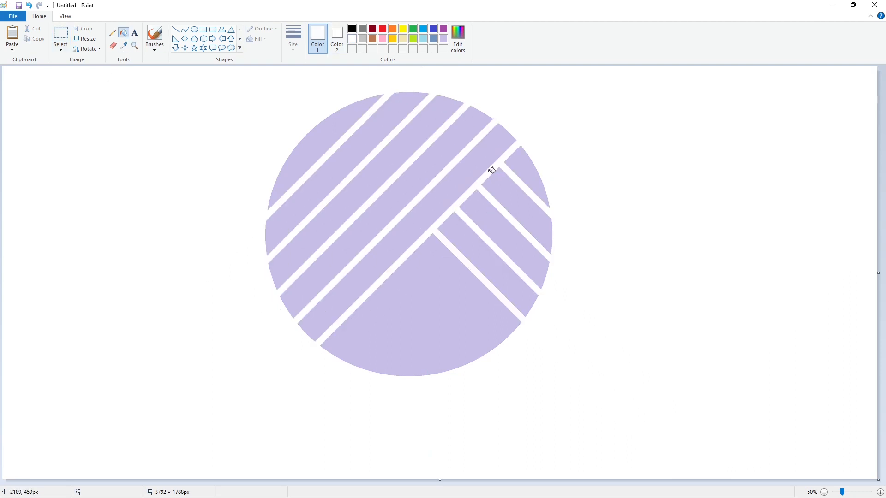
Step: Place one more horizontally flipped line in the circle's large lower section, parallel to the four shorter bands, and fill it white
key("ctrl+v")
left_click(91, 48)
left_click(95, 102)
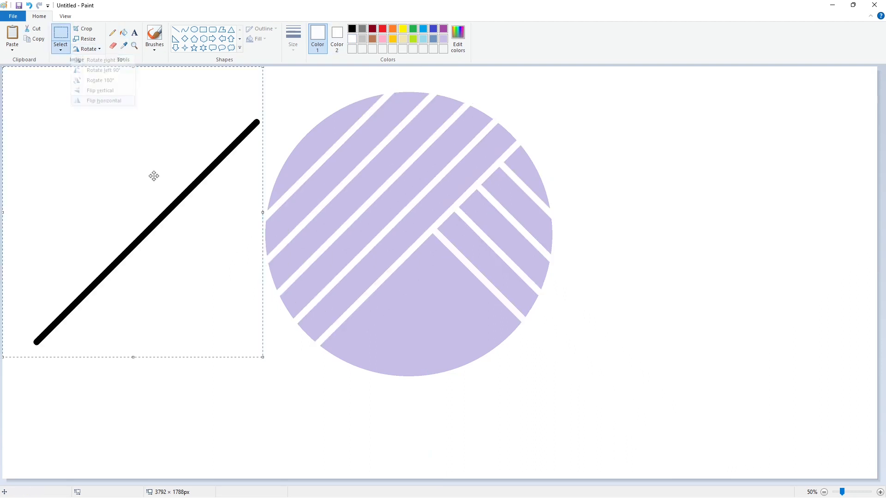
left_click_drag(27, 143, 446, 292)
key("Up")
key("Up")
key("Up")
key("Up")
key("Up")
key("Up")
key("Up")
key("Up")
key("Up")
key("Up")
key("Up")
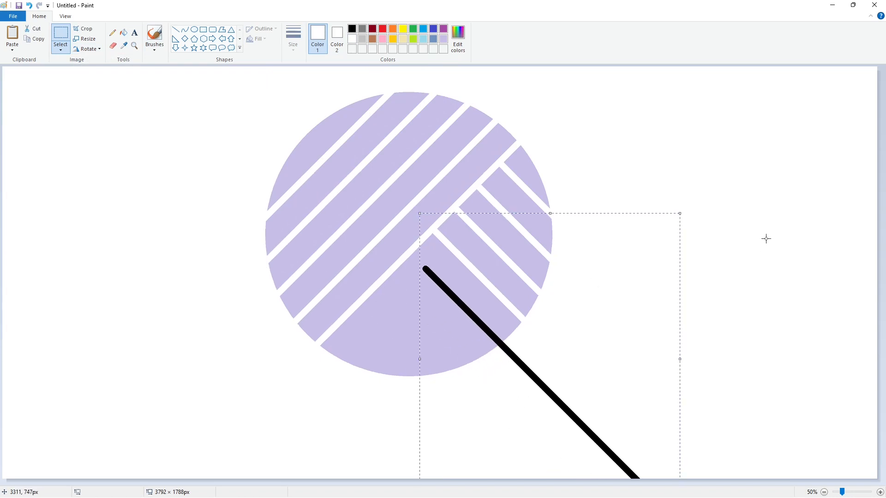
left_click(766, 239)
left_click(123, 33)
left_click(436, 278)
Step: Fill the four upper-left stripes and the four stripes on the circle's right side with black
left_click(352, 29)
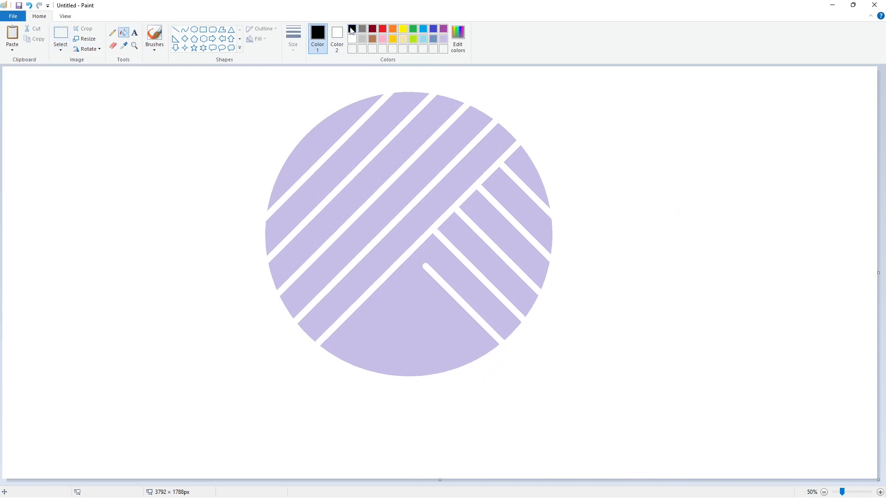
left_click(332, 134)
left_click(366, 138)
left_click(402, 148)
left_click(441, 169)
left_click(534, 175)
left_click(515, 200)
left_click(498, 227)
left_click(479, 237)
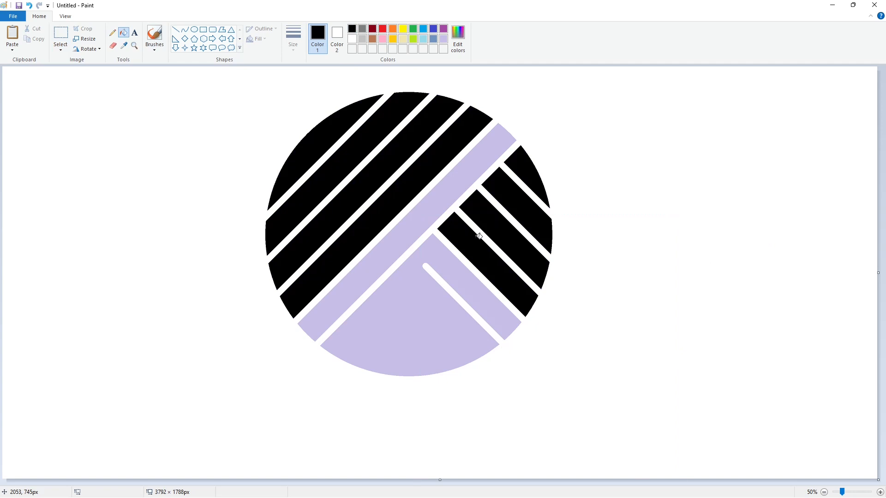
Step: Draw a thin vertical black line about 765 px tall through the lower lavender area, plus a shorter vertical line just left of it
left_click(175, 30)
left_click(293, 39)
left_click(341, 102)
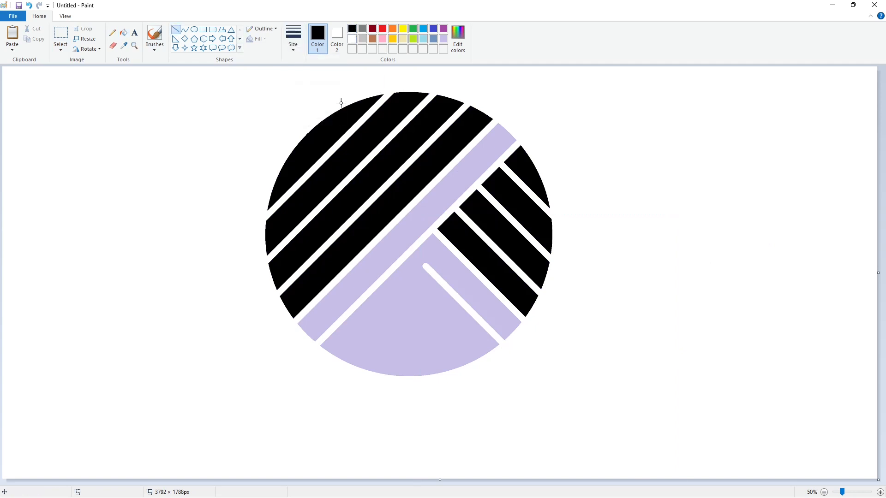
left_click_drag(395, 225, 395, 402)
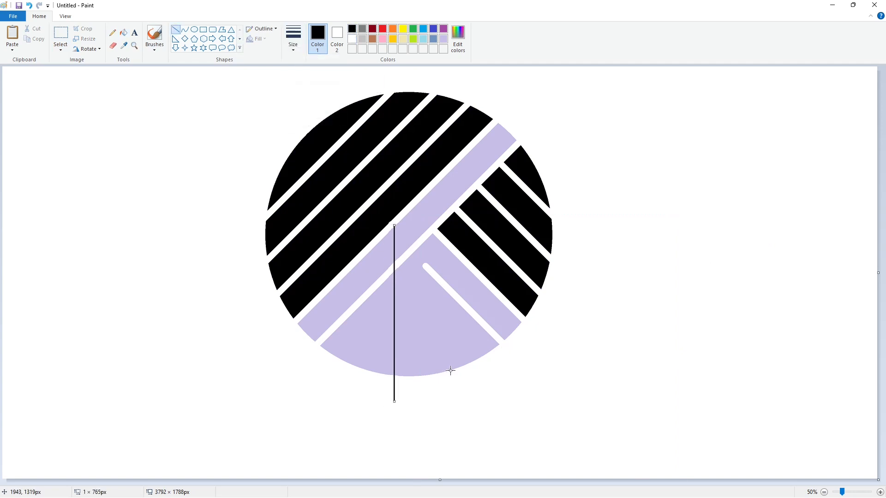
left_click_drag(386, 229, 387, 410)
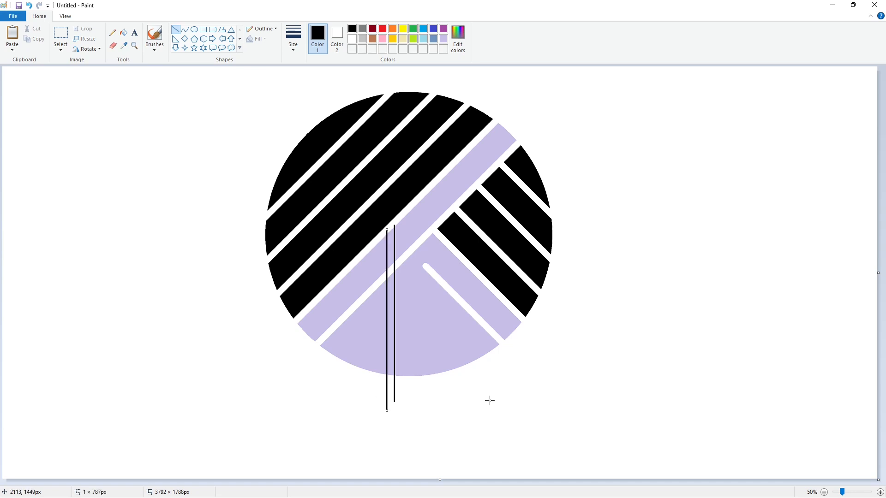
key("ctrl+z")
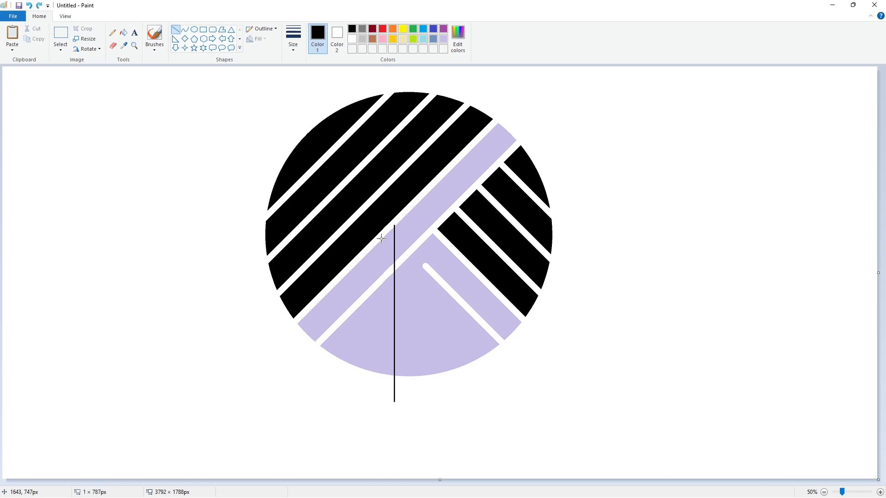
left_click_drag(394, 293, 389, 342)
left_click(123, 33)
left_click(352, 39)
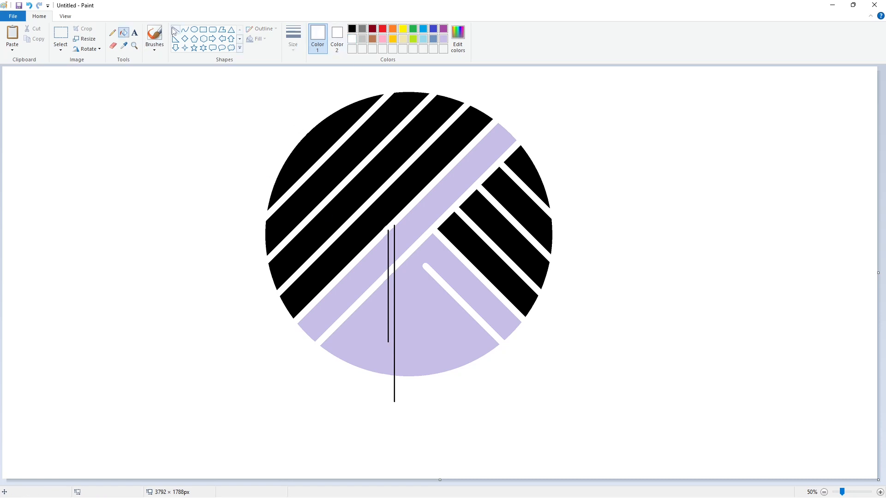
left_click(175, 30)
left_click(352, 29)
Step: Draw a vertical black line about 1009 px tall to the right of the first two and nudge it to the lower-right section's corner
left_click_drag(431, 188, 431, 421)
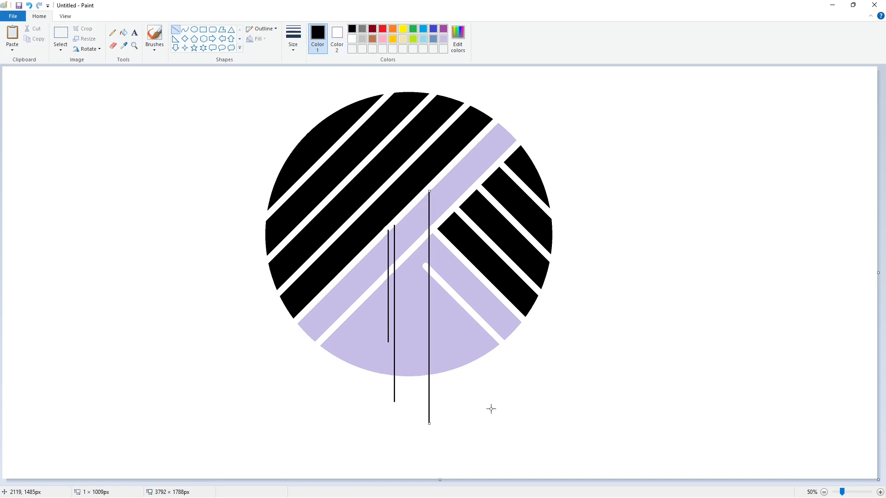
key("Right")
key("Right")
key("Right")
key("Right")
key("Right")
key("Right")
key("Right")
key("Right")
key("Right")
key("Right")
key("Right")
key("Right")
key("Right")
key("Right")
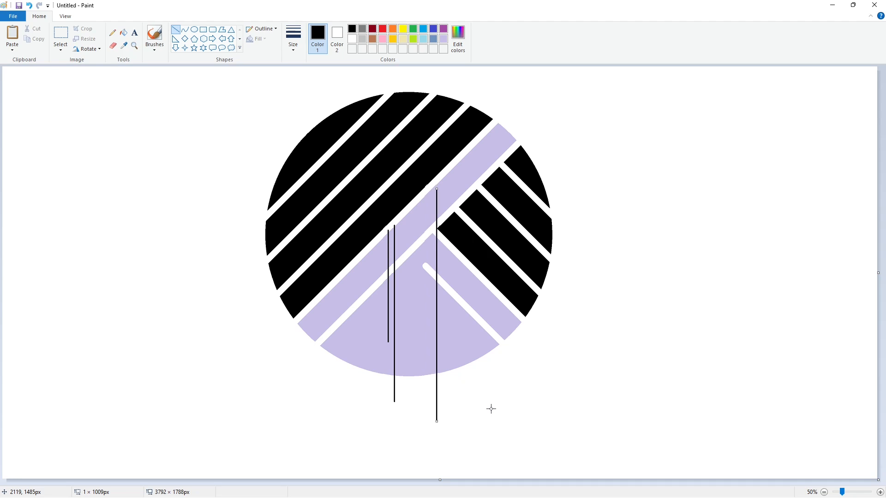
key("Left")
key("Left")
key("Left")
key("Left")
key("Left")
key("Left")
key("Left")
key("Left")
key("Left")
key("Left")
key("Left")
key("Left")
key("Left")
key("Right")
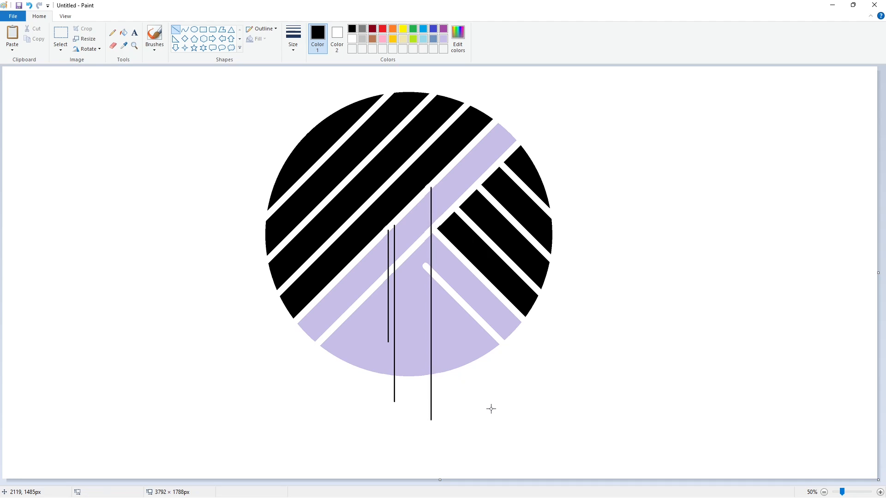
Step: Draw a vertical black line about 495 px tall just right of the tallest line and nudge it left to the tip of the neighbouring black stripe
key("ctrl+v")
key("ctrl+z")
left_click_drag(438, 181, 434, 219)
left_click(175, 29)
left_click_drag(439, 179, 439, 293)
key("Left")
key("Left")
key("Left")
key("Left")
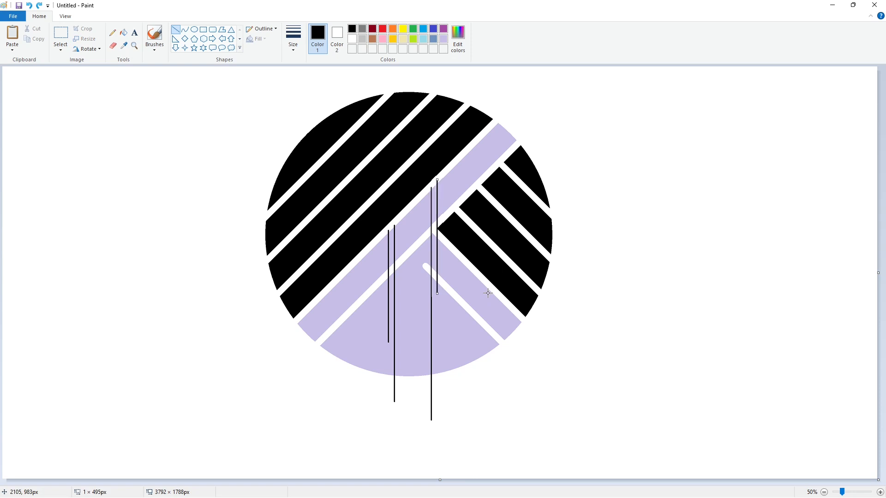
left_click(488, 293)
left_click(123, 33)
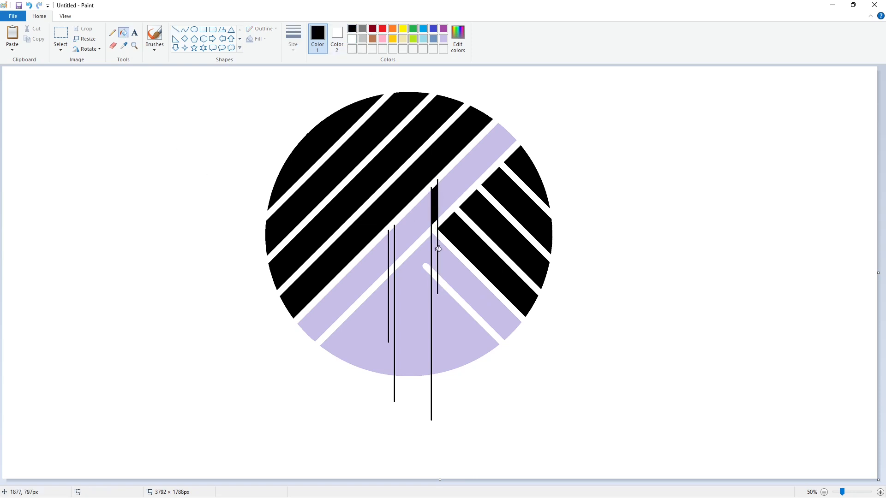
left_click(352, 39)
left_click(435, 254)
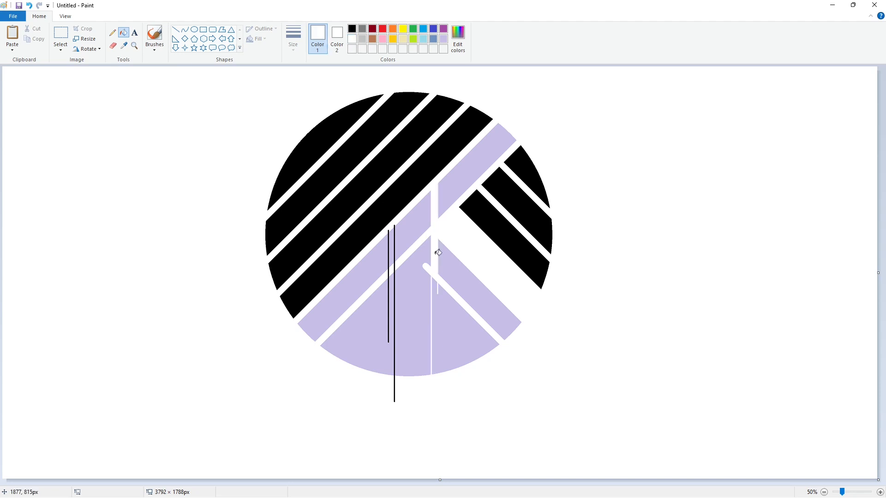
key("ctrl+z")
key("ctrl+z")
key("ctrl+z")
Step: Draw a short diagonal white line, about 27 × 29 px, separating the rightmost vertical line from the black stripe's tip
left_click(880, 491)
left_click_drag(383, 482, 605, 482)
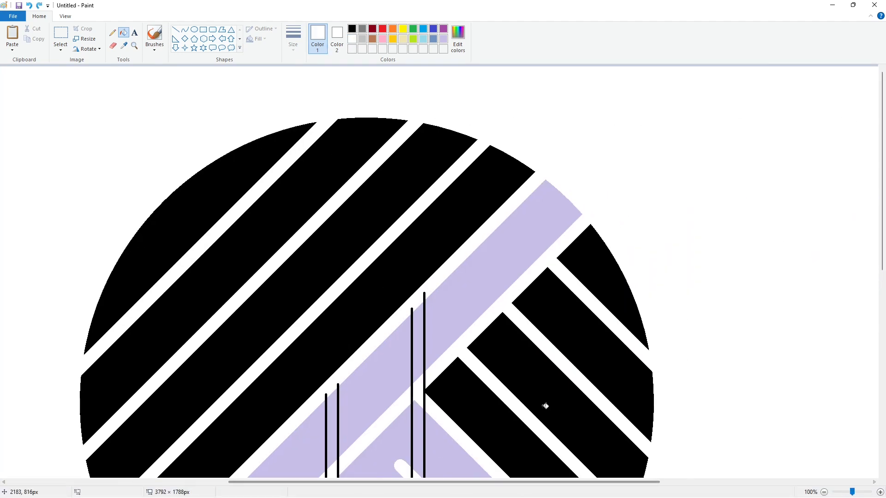
left_click(175, 29)
left_click_drag(429, 401, 417, 388)
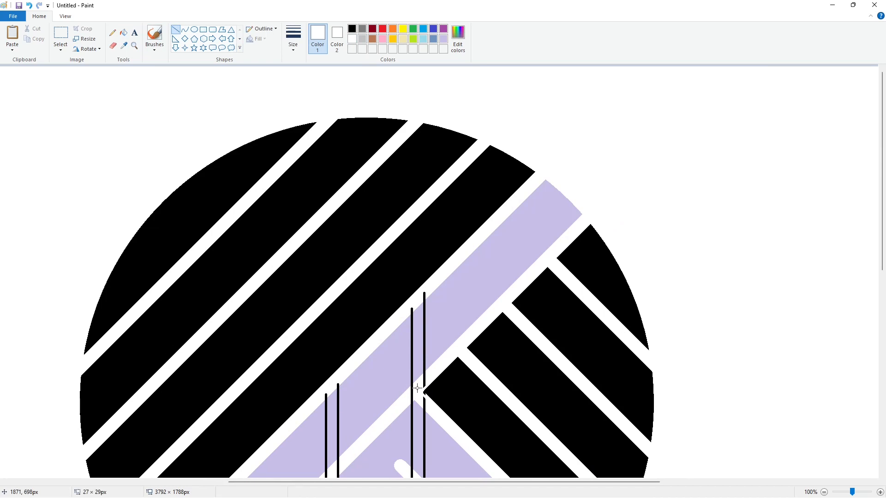
Step: Fill the channel between the two right-hand vertical lines, the lines themselves and the lower-right lavender section with white
left_click(123, 33)
left_click(417, 339)
left_click(411, 346)
left_click(424, 350)
scroll(423, 350, "down", 3)
left_click(418, 241)
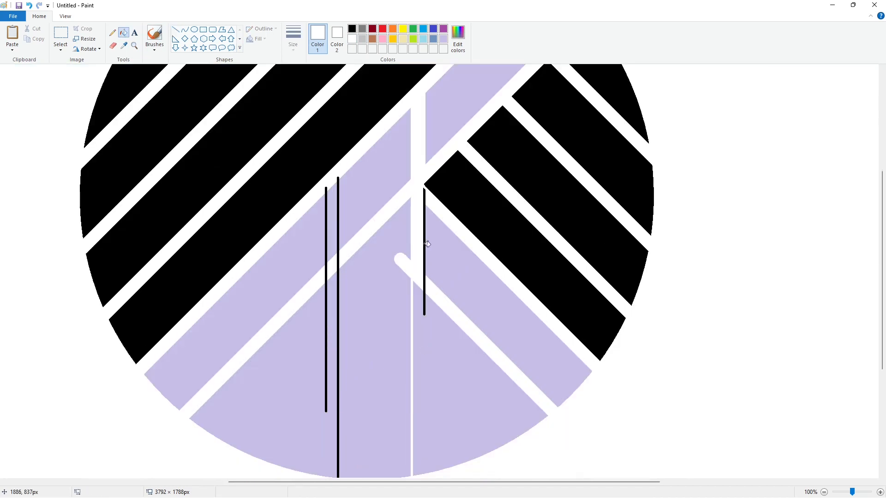
left_click(424, 249)
left_click(437, 340)
Step: Draw a vertical black line across the central lavender pieces and nudge it right to their straight edge beside the white channel
left_click(352, 28)
left_click(176, 29)
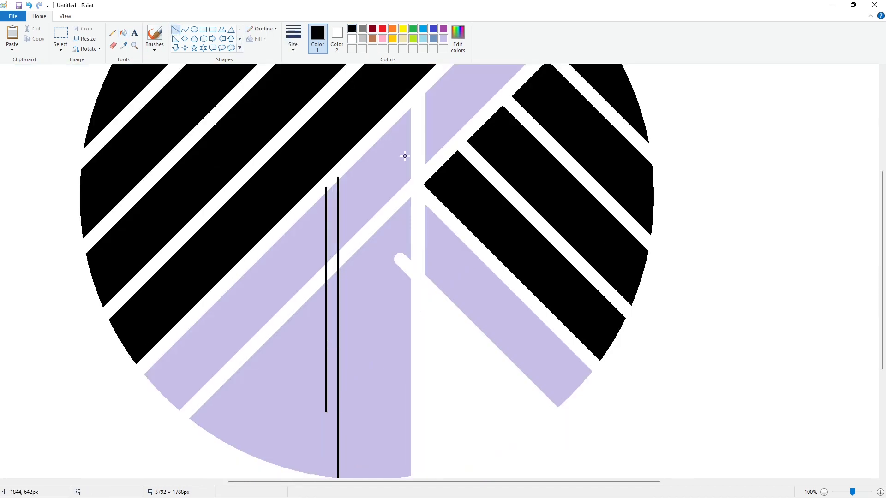
left_click_drag(405, 156, 405, 328)
key("Right")
key("Right")
key("Right")
key("Right")
key("Right")
key("Right")
key("Right")
key("Right")
key("Right")
key("Right")
left_click(261, 135)
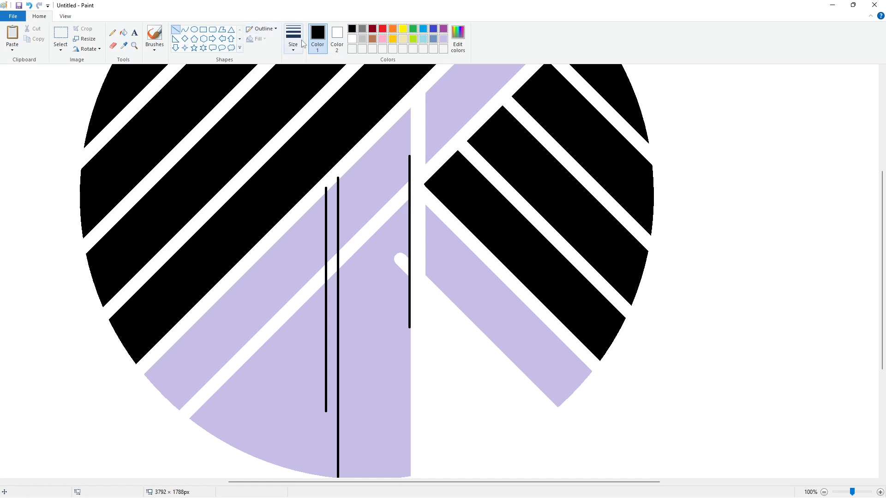
Step: Fill the new edge line, the rounded white notch and the diagonal white gap beside it with lavender
left_click(443, 39)
left_click(123, 32)
left_click(409, 240)
left_click(400, 263)
left_click(385, 211)
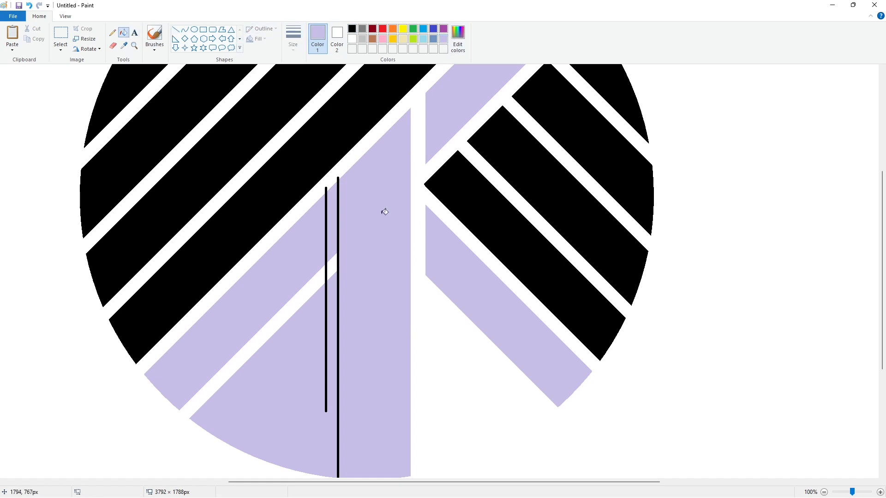
Step: Fill the two lavender bands right of the vertical white channel with black
scroll(385, 212, "down", 2)
scroll(648, 396, "down", 1, "ctrl")
left_click(123, 46)
left_click(457, 152)
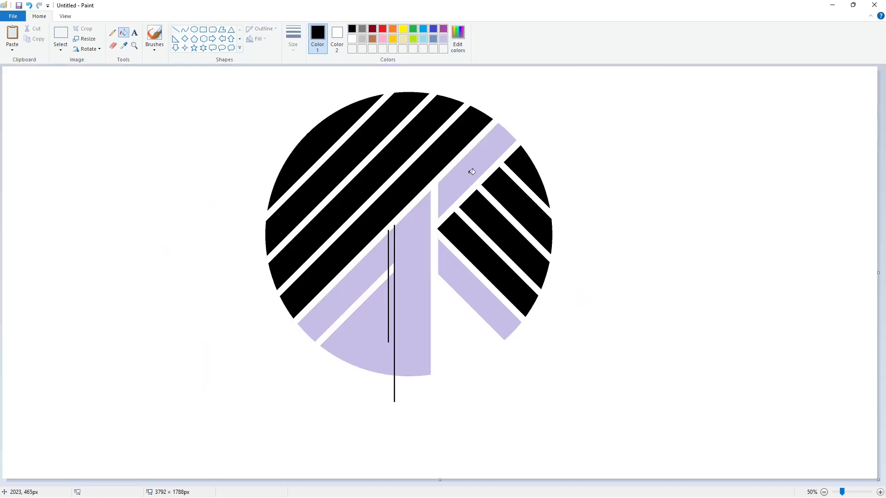
left_click(469, 166)
left_click(465, 274)
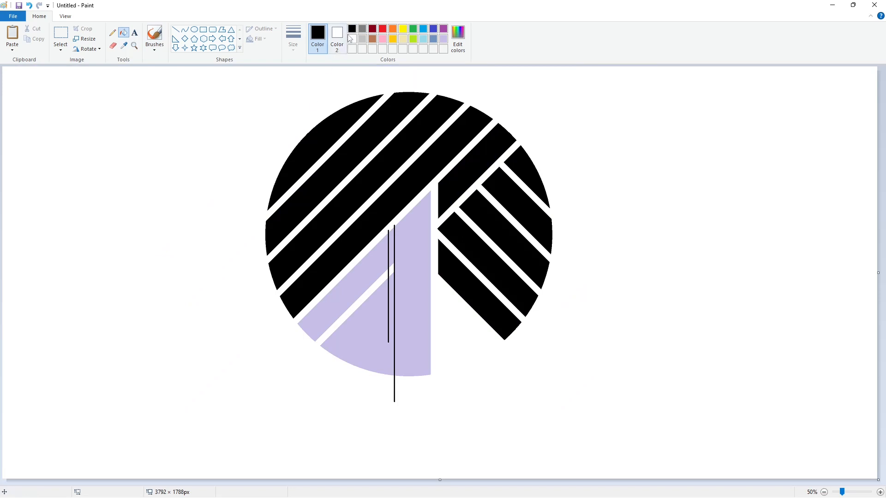
Step: Draw a small purple circle outline in the empty canvas area right of the logo
left_click(443, 29)
left_click(194, 30)
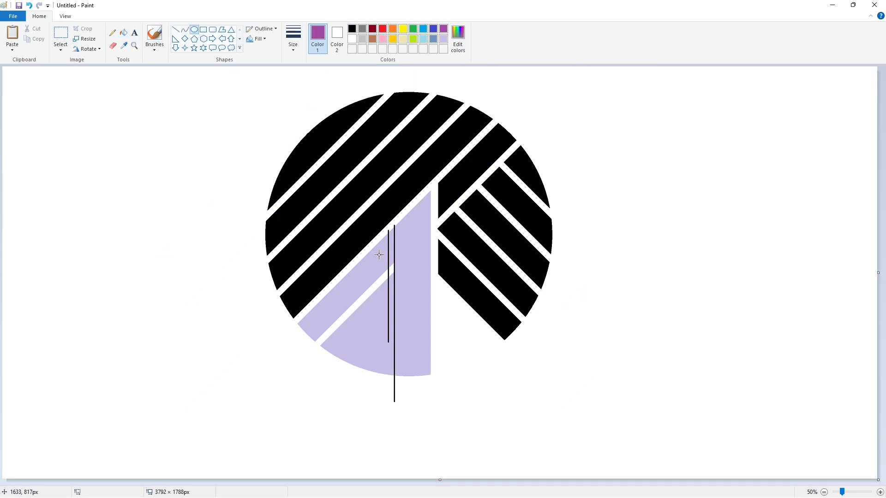
mouse_move(393, 267)
left_mouse_down()
mouse_move(618, 326)
mouse_move(701, 319)
left_mouse_up()
key("Up")
key("Up")
key("Up")
key("Up")
key("Up")
key("Up")
key("Up")
key("Up")
key("Up")
key("Up")
key("Up")
key("Up")
key("Up")
key("Up")
key("Up")
key("Up")
key("Up")
key("Up")
Step: Copy the purple circle and paste it at the upper end of the lavender diagonal stripe, fitted against the right vertical line
left_click(60, 34)
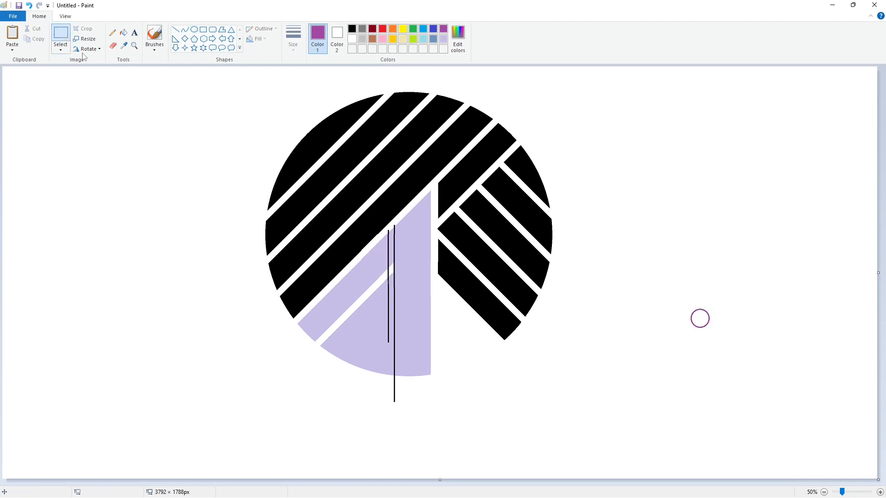
left_click_drag(659, 276, 744, 369)
left_click(763, 433)
left_click(880, 493)
key("ctrl+v")
left_click_drag(95, 157, 379, 339)
key("Up")
key("Up")
key("Up")
key("Up")
left_click(520, 333)
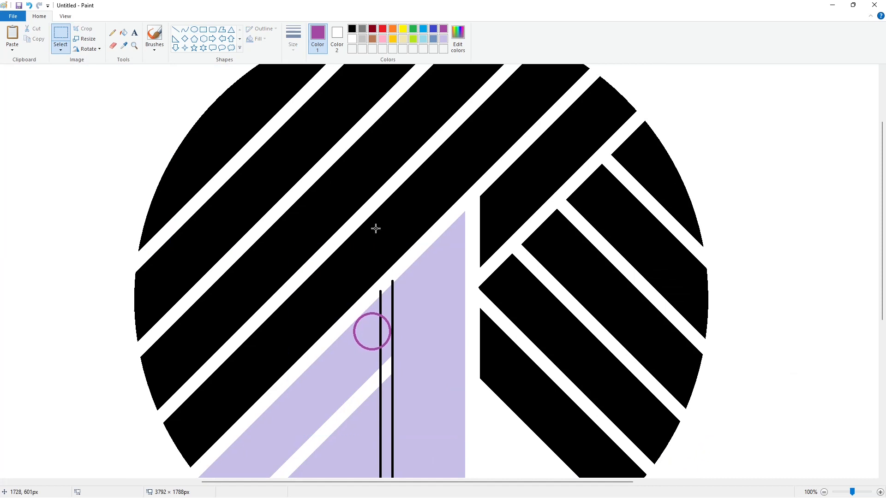
Step: Fill the tall central lavender section and the small lavender corners above the purple circle with black
left_click(123, 32)
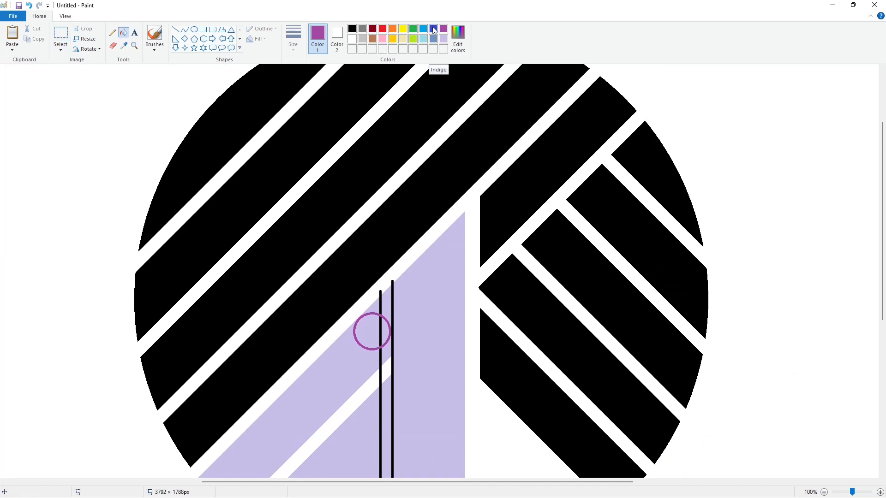
left_click(352, 28)
scroll(397, 276, "down", 4)
scroll(411, 222, "up", 2)
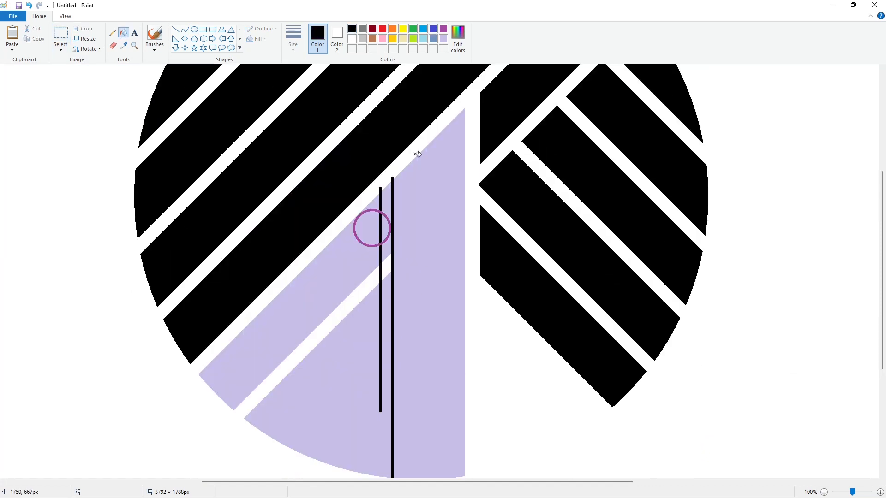
scroll(418, 194, "down", 2)
left_click(418, 241)
key("ctrl+z")
left_click(824, 491)
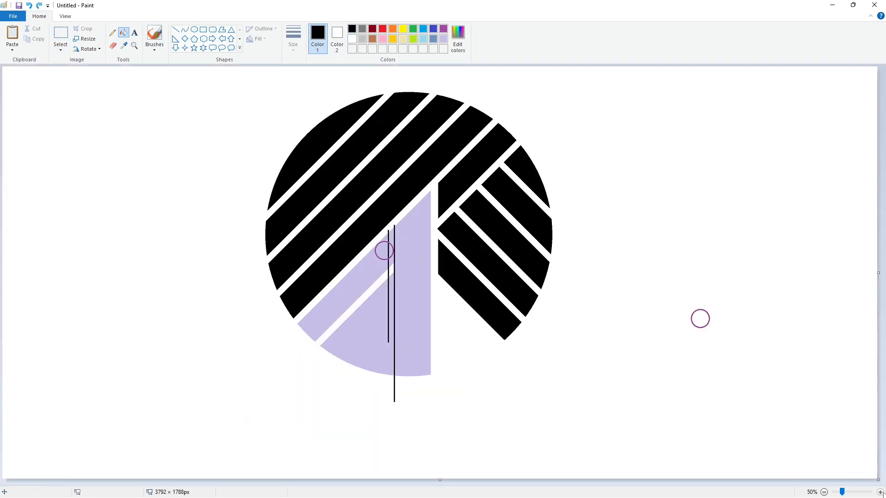
left_click(880, 492)
left_click(351, 231)
left_click(337, 209)
left_click(327, 204)
left_click(352, 38)
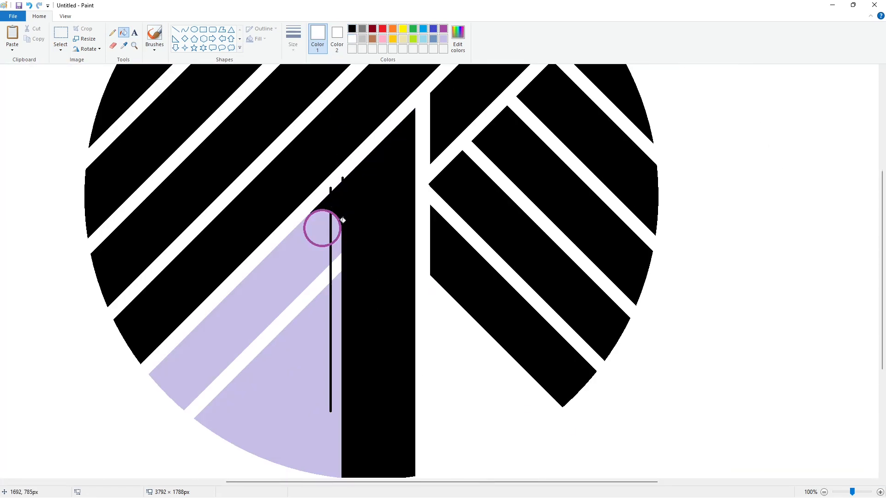
left_click(340, 224)
key("ctrl+z")
left_click(824, 492)
left_click(880, 492)
left_click_drag(475, 481, 628, 482)
key("ctrl+v")
left_click_drag(87, 151, 364, 348)
key("Up")
key("Up")
key("Up")
key("Up")
key("Up")
key("Up")
key("Up")
key("Up")
key("Up")
key("Up")
key("Up")
key("Up")
key("Up")
key("Up")
key("Up")
key("Up")
key("Up")
key("Down")
key("Down")
key("Down")
key("Down")
key("Down")
key("Down")
key("Down")
key("Down")
key("Down")
key("Down")
key("Down")
key("Down")
key("Down")
key("Down")
key("Down")
key("Down")
key("Down")
key("Up")
key("Up")
key("Up")
key("Up")
key("Up")
key("Up")
key("Up")
key("Up")
key("Up")
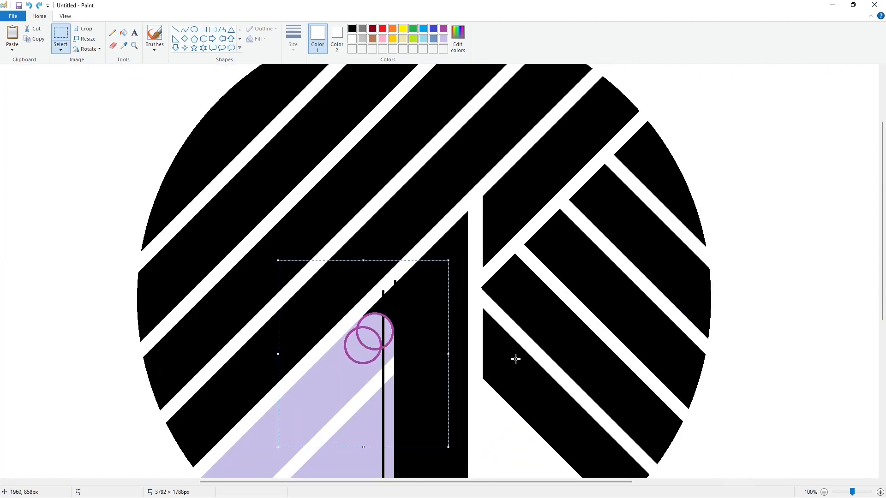
Step: Recolour the outline of the circle at the stripe's upper end indigo
left_click(123, 32)
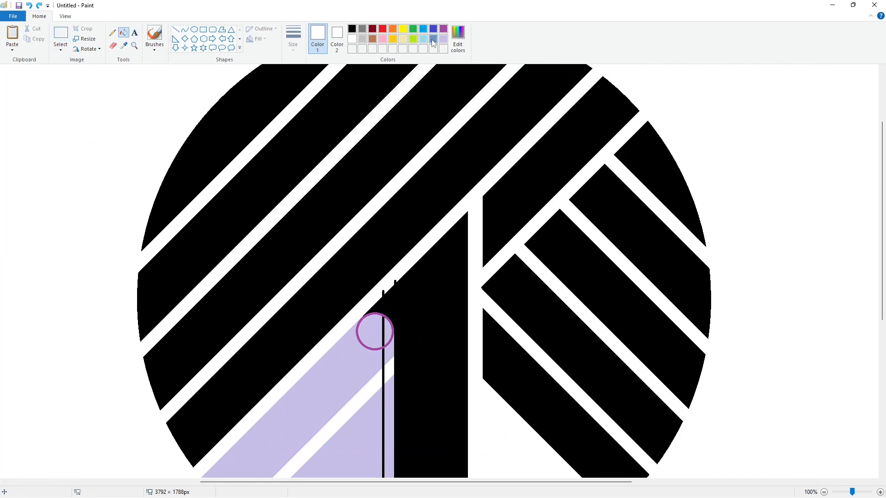
left_click(433, 28)
left_click(392, 330)
Step: Paste another purple circle overlapping the indigo one, slightly lower and to its left, and nudge it up into place
key("ctrl+v")
left_click_drag(82, 143, 358, 336)
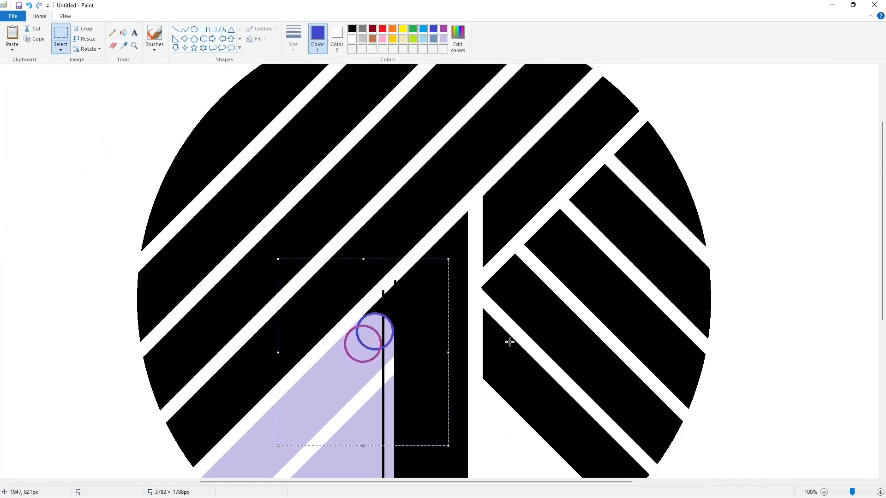
key("Up")
key("Up")
key("Up")
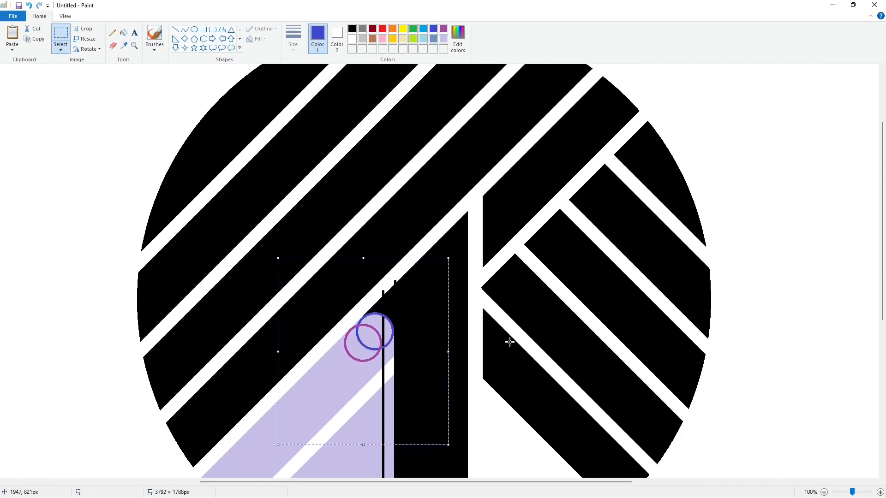
left_click(157, 263)
Step: Fill the lavender section below the remaining diagonal stripe with white
left_click(124, 33)
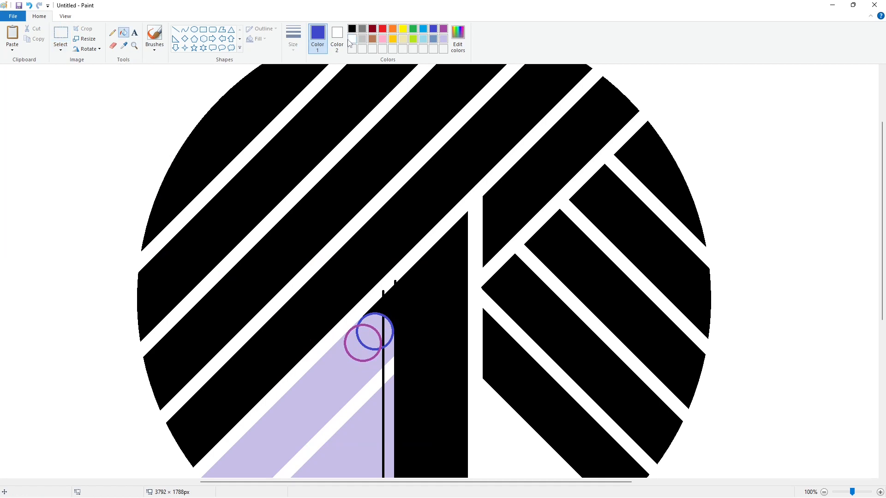
scroll(401, 250, "down", 2)
left_click(360, 332)
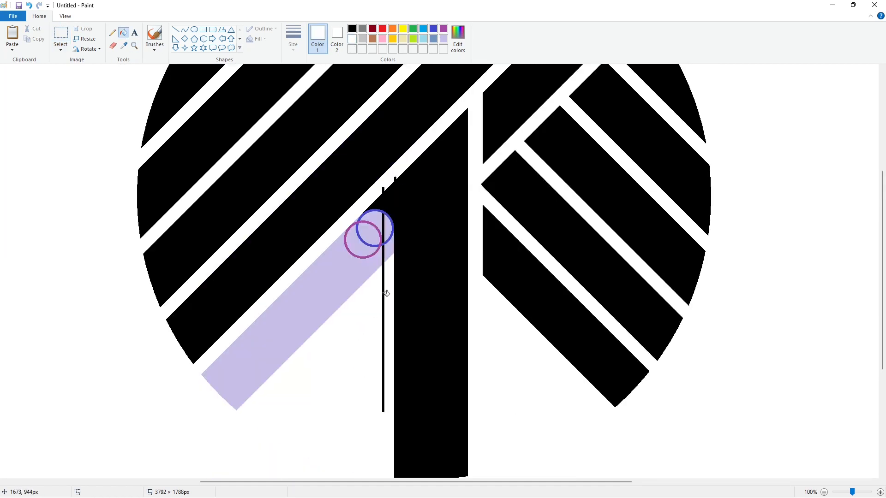
Step: Fill the black vertical line, the outer indigo arc and the lavender sliver beside the rounded stripe end with white
left_click(384, 264)
left_click(394, 218)
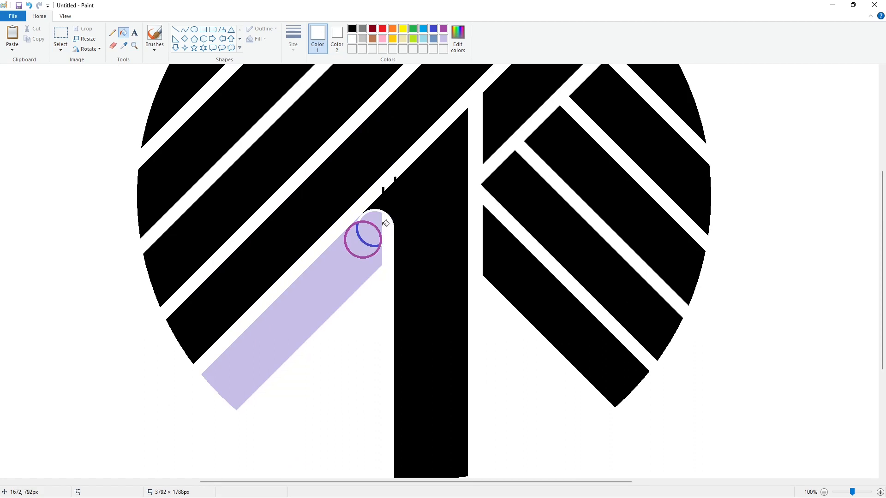
left_click(385, 217)
Step: Recolour the remaining indigo arc and the purple ring at the stripe's rounded end lavender
left_click(444, 39)
left_click(365, 240)
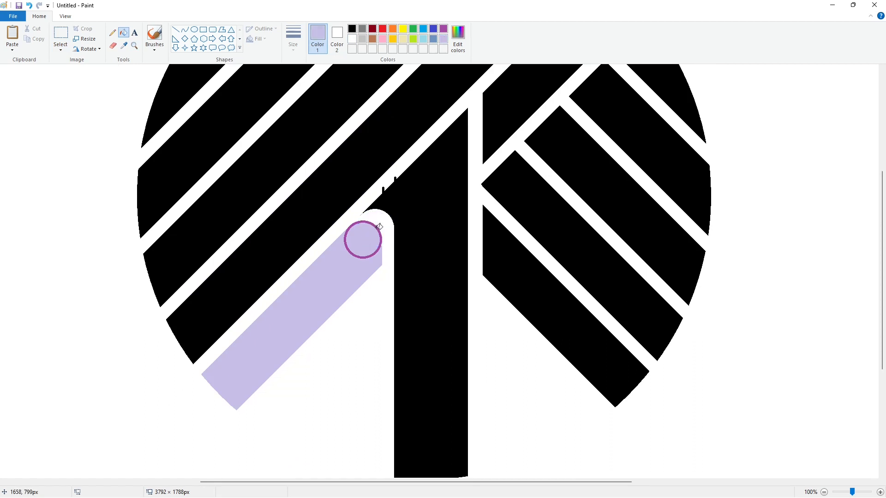
left_click(377, 229)
Step: Cover the black stubs in the white diagonal band with a short white line of about 20 × 19 px
left_click(175, 29)
left_click(352, 39)
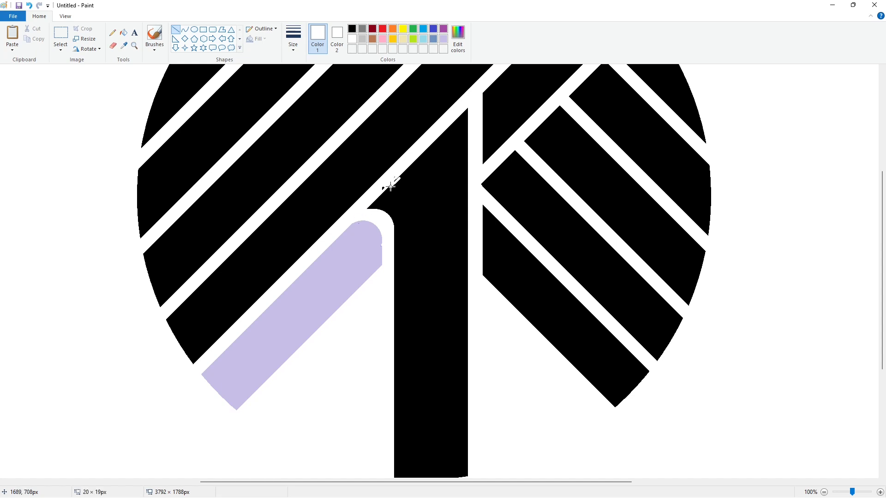
left_click(428, 198)
Step: Fill the lavender diagonal stripe with the rounded end with black
left_click(113, 33)
left_click(293, 38)
left_click(314, 119)
left_click(443, 39)
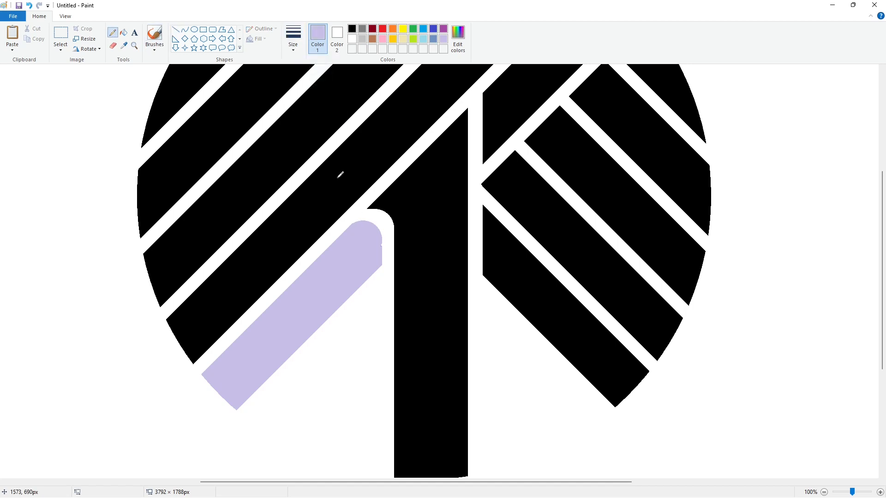
left_click(176, 29)
left_click(124, 33)
left_click(351, 29)
left_click(338, 255)
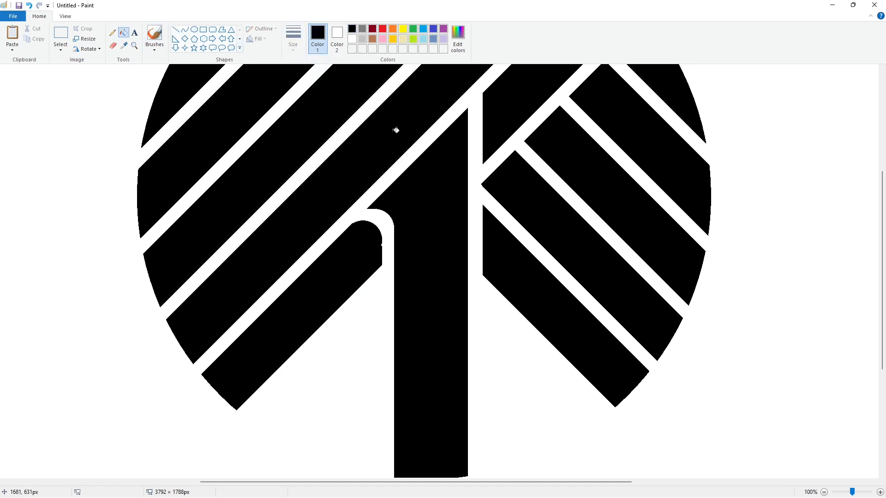
Step: Extend the flat top of the stripe's rounded end with a horizontal black line about 30 px long and choose a different line thickness
left_click(176, 30)
left_click_drag(364, 223, 350, 223)
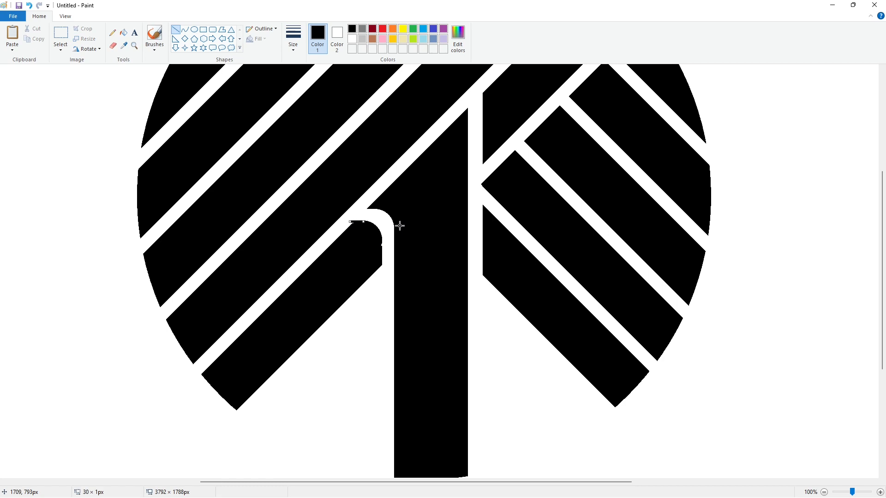
left_click(293, 39)
left_click(301, 128)
left_click(401, 218)
Step: Draw a white diagonal line of about 118 × 117 px and nudge it up and right to trim the rounded stripe's upper edge
left_click(293, 45)
left_click(352, 39)
left_click_drag(286, 292, 339, 240)
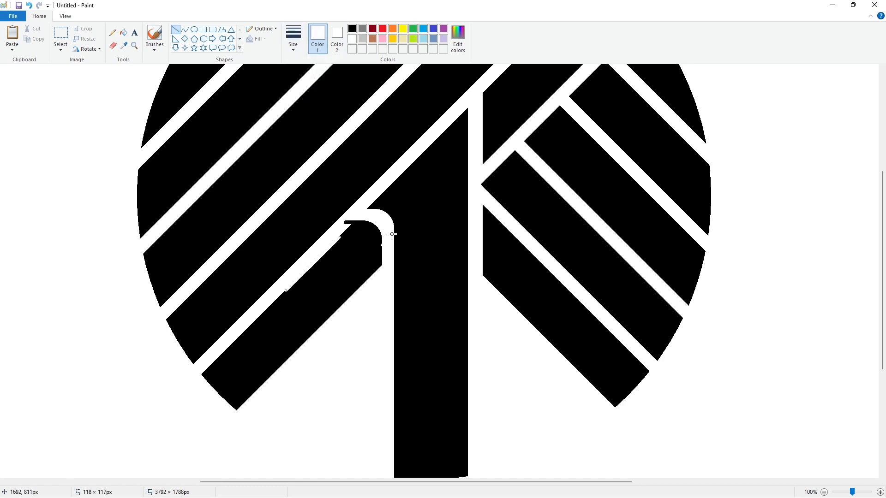
key("Up")
key("Up")
key("Up")
key("Up")
key("Up")
key("Up")
key("Up")
key("Up")
key("Up")
key("Up")
key("Up")
key("Up")
key("Up")
key("Up")
key("Up")
key("Up")
key("Up")
key("Up")
key("Up")
key("Up")
key("Right")
key("Right")
key("Right")
key("Right")
key("Right")
key("Right")
key("Right")
key("Right")
key("Right")
key("Right")
key("Right")
key("Right")
key("Right")
key("Right")
key("Right")
key("Right")
key("Right")
key("Right")
key("Right")
Step: Draw a black vertical line down the trunk's left edge past its base and a horizontal black line leftward from the base
scroll(483, 220, "down", 3)
left_click(353, 29)
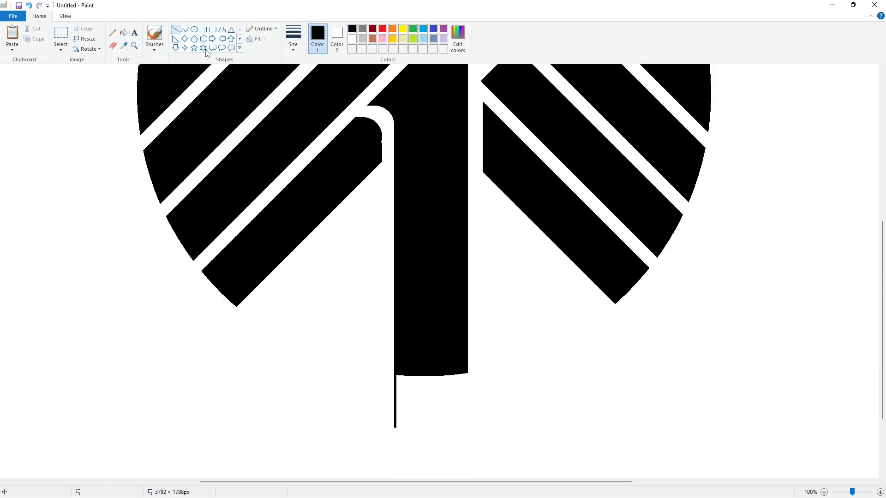
scroll(645, 365, "down", 1, "ctrl")
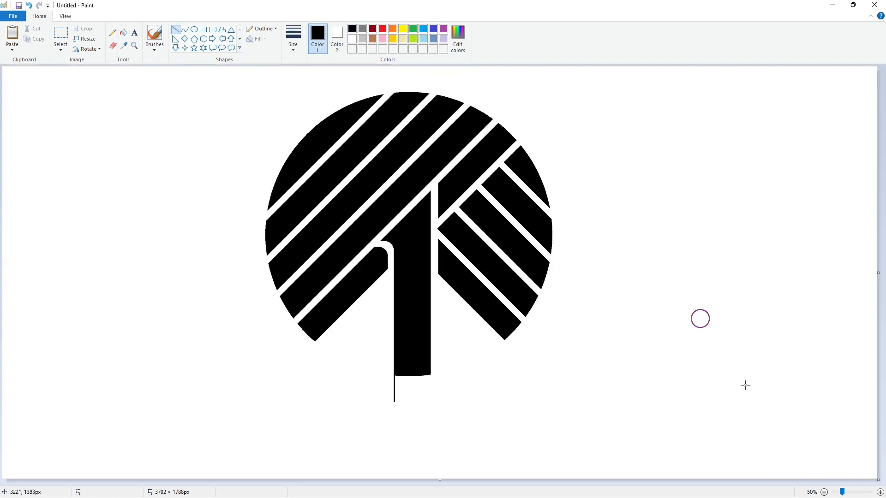
scroll(767, 424, "up", 1, "ctrl")
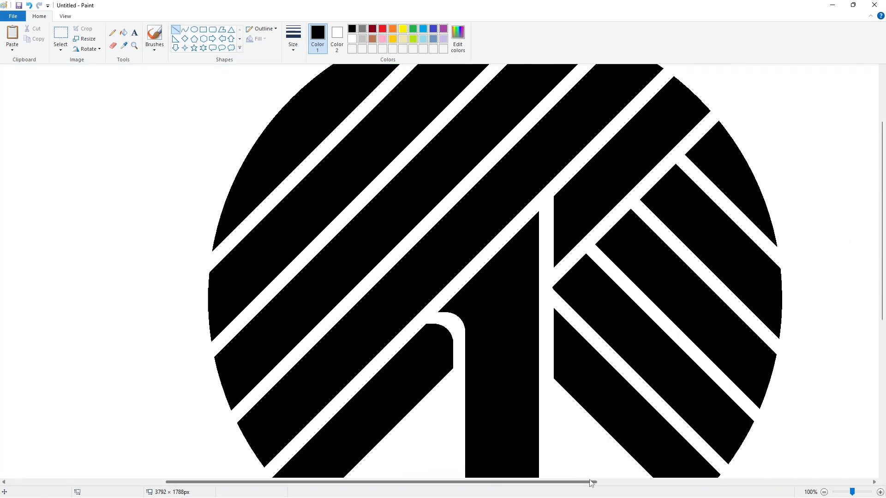
scroll(708, 404, "down", 1, "ctrl")
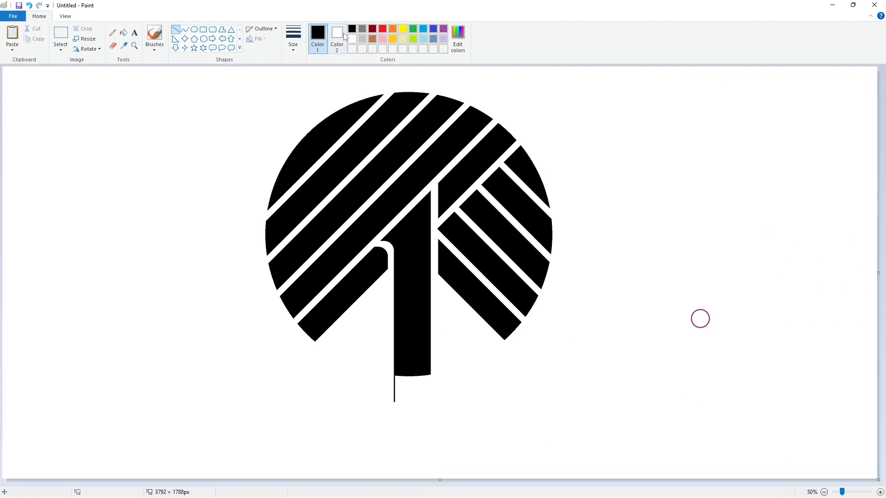
left_click_drag(423, 375, 362, 376)
Step: Copy the small purple circle and paste it into the corner between the trunk and the horizontal base line
left_click(194, 29)
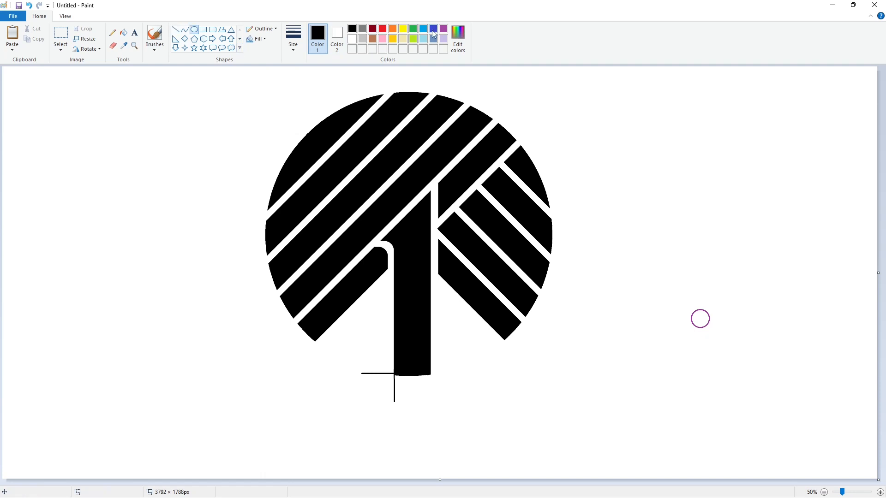
left_click(444, 29)
left_click(61, 35)
left_click_drag(645, 268, 765, 354)
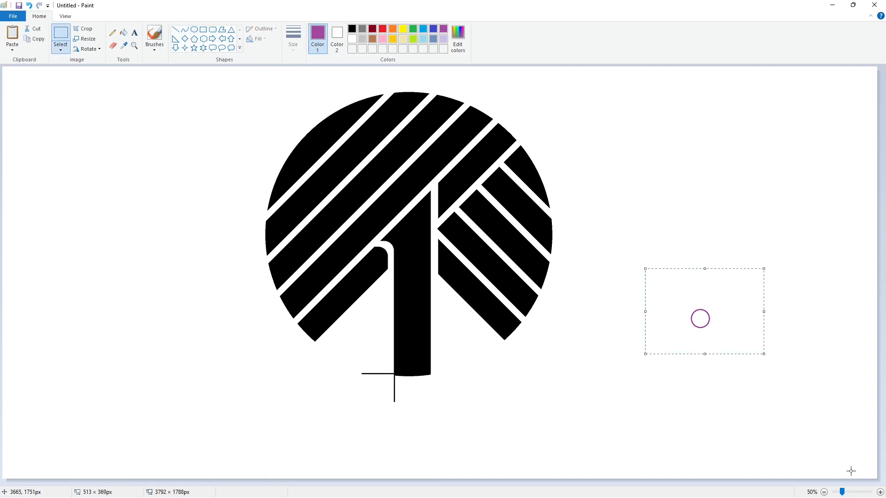
left_click(880, 492)
scroll(559, 422, "right", 5)
scroll(558, 426, "down", 5)
key("ctrl+v")
left_click_drag(111, 164, 407, 348)
key("Right")
key("Right")
key("Right")
key("Right")
key("Right")
key("Right")
left_click(260, 127)
Step: Fill the gap between the small circle and the trunk corner with black and erase the circle's outline with white
left_click(123, 33)
left_click(352, 28)
left_click(425, 364)
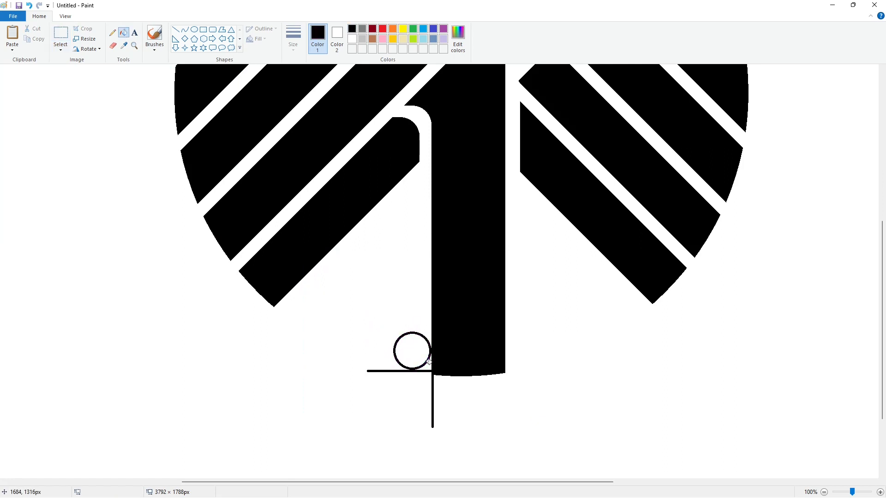
key("ctrl+z")
left_click(426, 367)
left_click(352, 39)
left_click(423, 334)
left_click(824, 492)
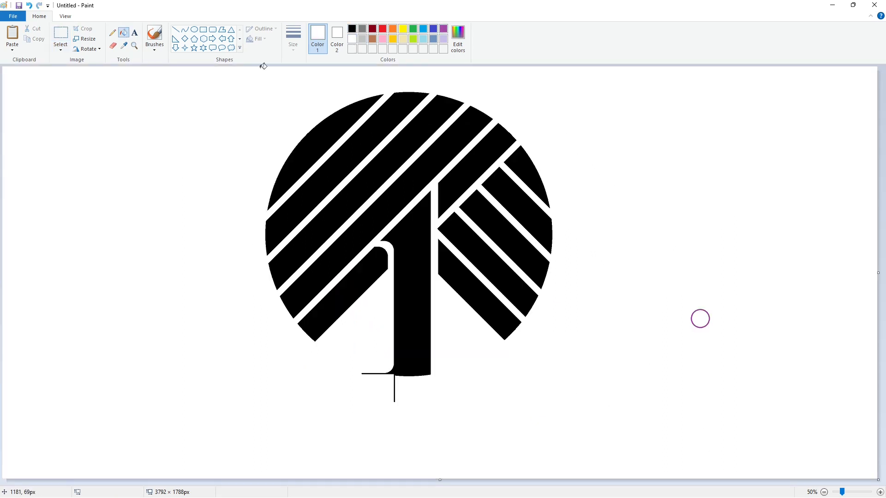
Step: Draw a purple circle of 117 × 117 px and move it to the blank area right of the logo
left_click(194, 29)
left_click(443, 29)
left_click_drag(367, 350, 394, 372)
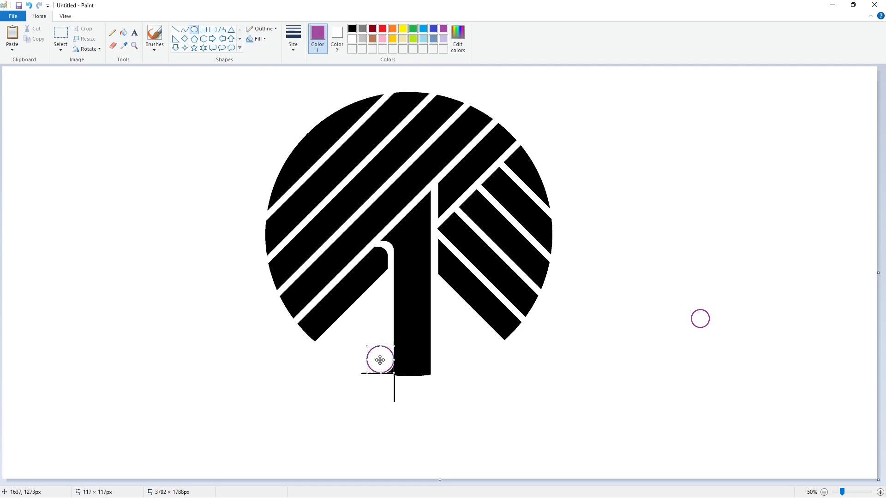
left_click_drag(365, 344, 626, 402)
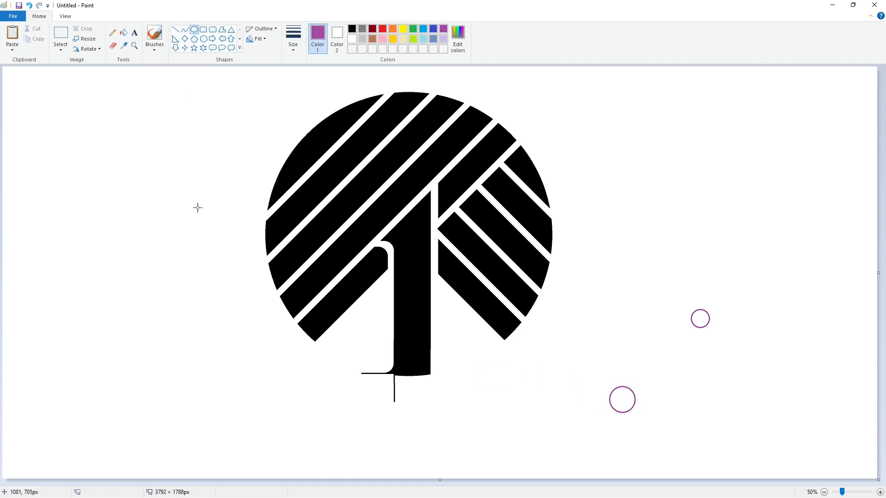
Step: Copy the 117 px purple circle and place the copy in the corner between the trunk and the horizontal base line
left_click(61, 34)
left_click_drag(590, 357, 660, 434)
key("ctrl+c")
left_click(880, 492)
scroll(432, 477, "down", 3)
left_click_drag(432, 481, 617, 482)
key("ctrl+v")
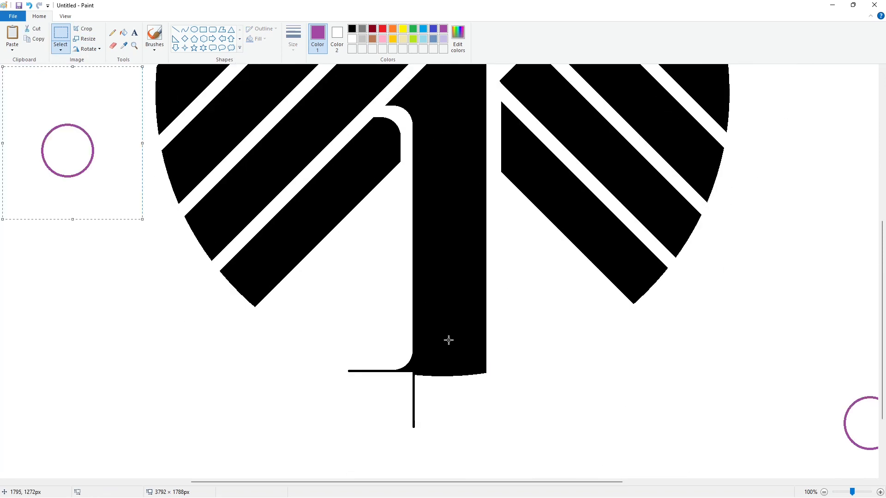
left_click_drag(79, 153, 395, 344)
left_click(312, 249)
Step: Fill the gap between the 117 px circle and the trunk corner with black and the circle's outline with white
left_click(123, 33)
left_click(353, 29)
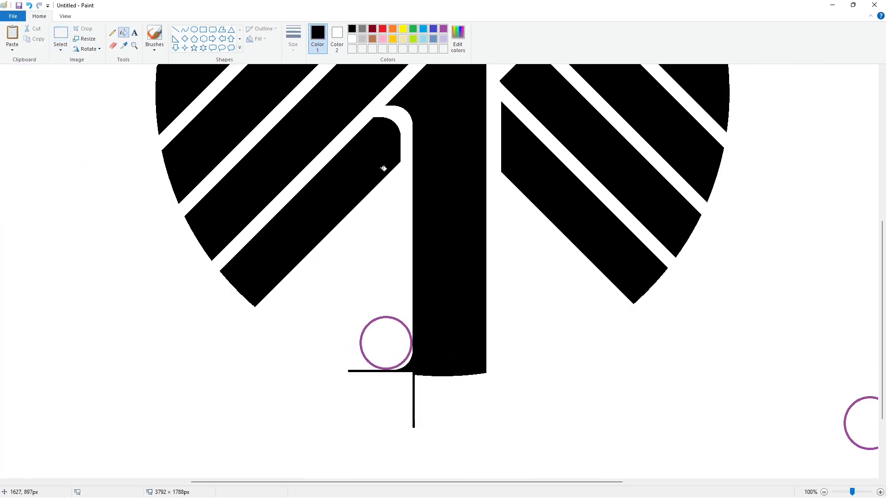
left_click(406, 361)
left_click(352, 39)
left_click(410, 338)
left_click(823, 492)
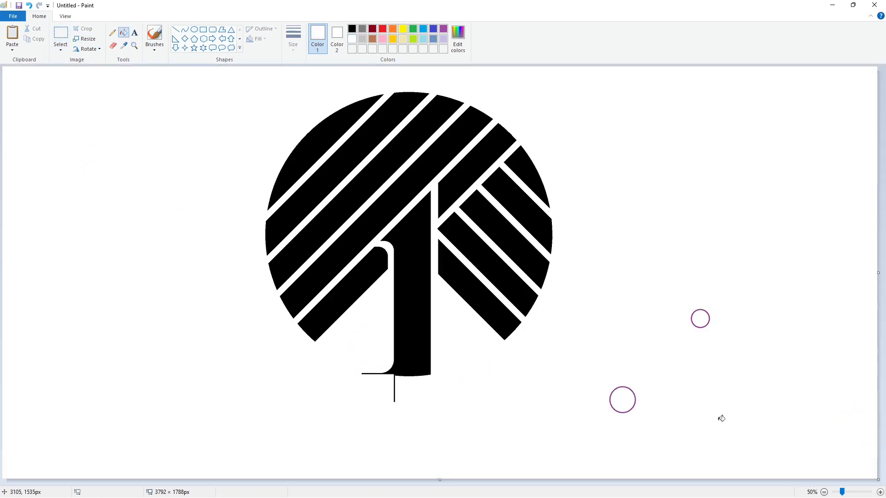
Step: Undo the last three changes and draw a larger purple circle beside the 117 px one
left_click(194, 29)
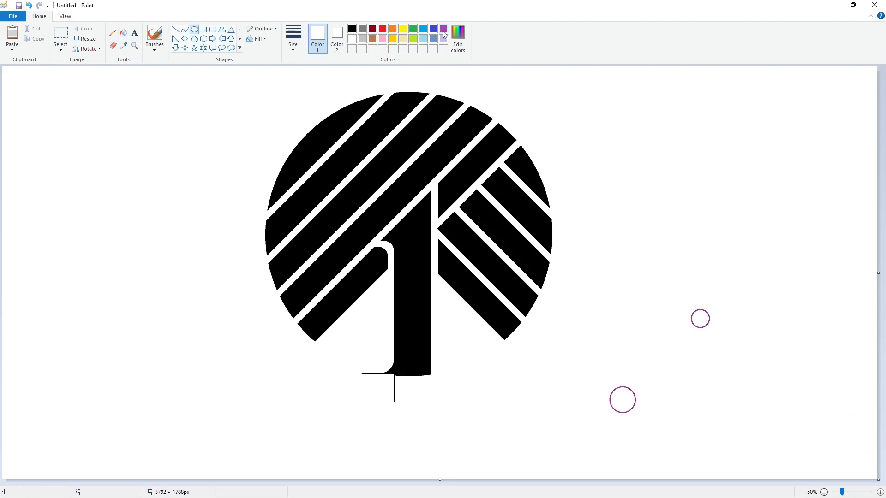
key("ctrl+z")
key("ctrl+z")
key("ctrl+z")
left_click_drag(647, 382, 680, 416)
Step: Copy the largest purple circle, paste it into the trunk's base corner and nudge it right against the trunk
left_click(61, 34)
left_click_drag(646, 365, 700, 434)
key("ctrl+c")
left_click(880, 492)
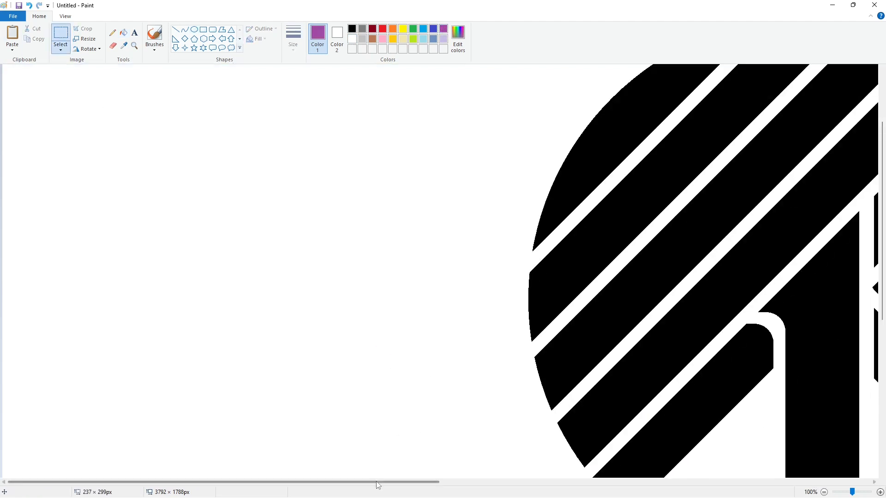
left_click_drag(376, 482, 592, 482)
scroll(459, 344, "down", 3)
key("ctrl+v")
left_click_drag(32, 132, 305, 335)
key("Right")
key("Right")
Step: Fill the gap between the largest circle and the trunk corner with black and erase the circle's outline with white
left_click(123, 33)
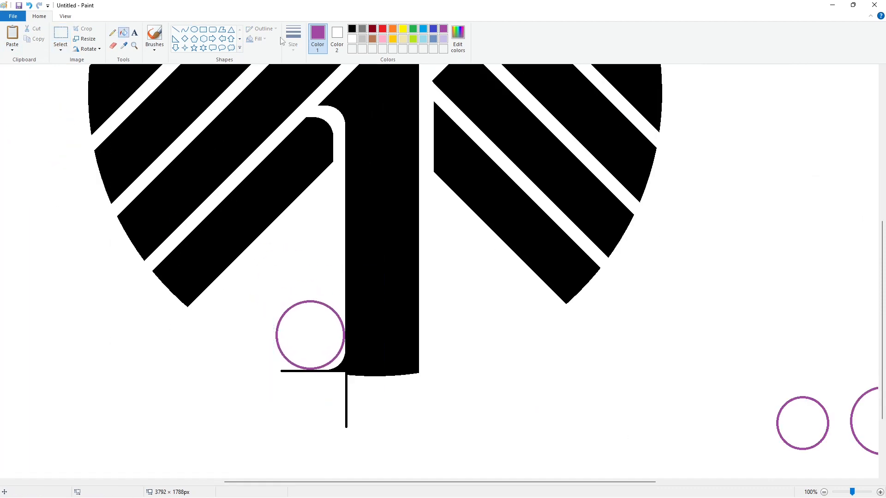
left_click(352, 29)
left_click(338, 362)
left_click(352, 38)
left_click(332, 310)
left_click(823, 492)
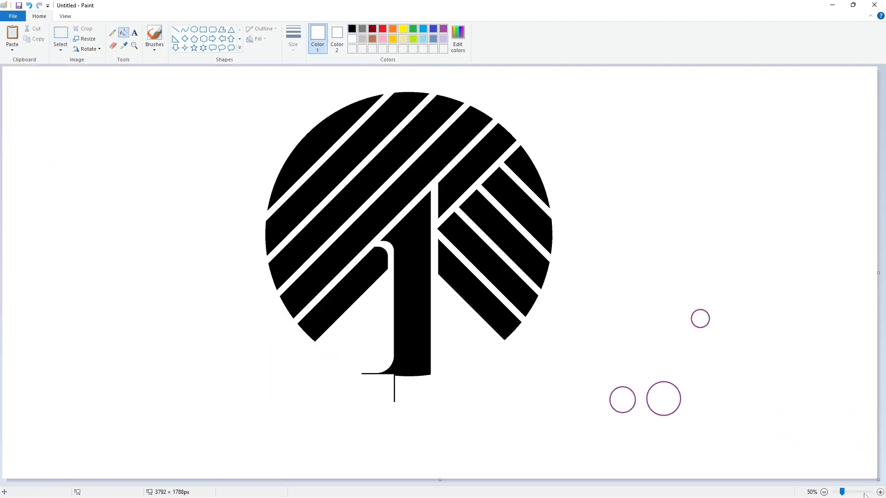
Step: Fill the leftover horizontal line beyond the trunk's flared base with white
left_click(880, 492)
scroll(443, 323, "down", 5)
left_click_drag(360, 482, 611, 482)
left_click(176, 29)
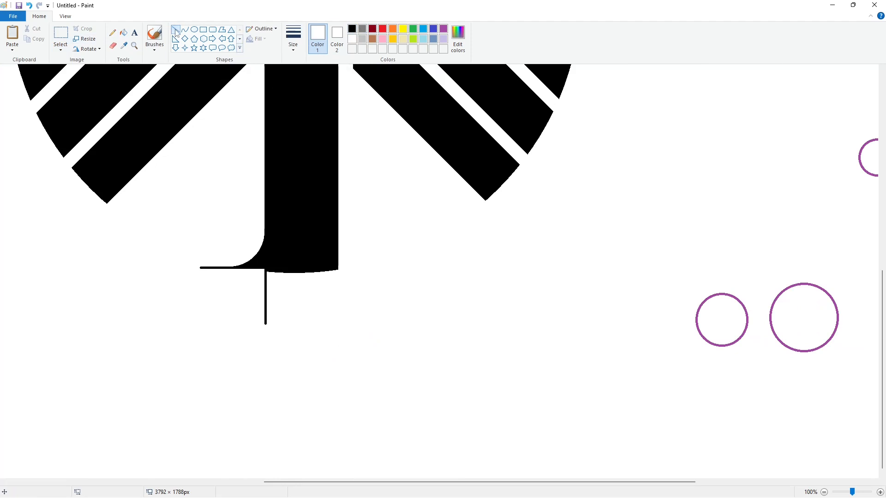
left_click(123, 33)
left_click(214, 268)
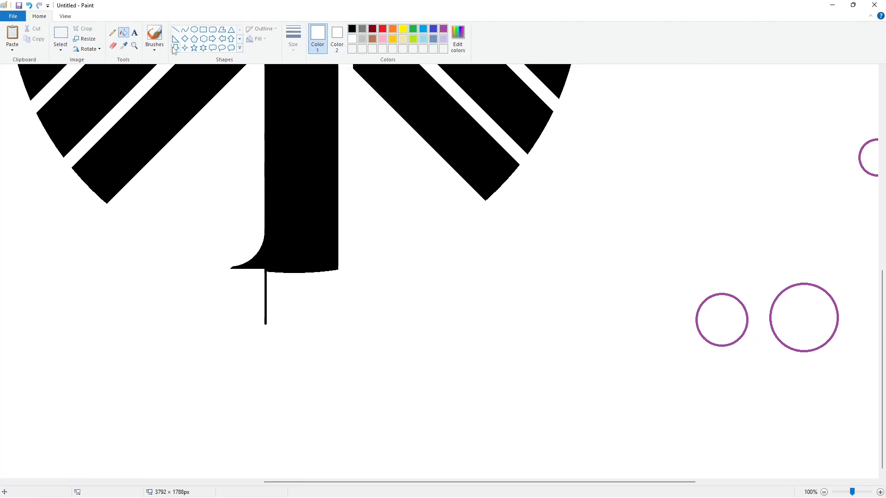
Step: Flatten the trunk's curved bottom with a horizontal white line nudged up, and fill the leftover black below it with white
left_click(175, 29)
left_click_drag(264, 270, 368, 271)
key("Up")
key("Up")
left_click(123, 33)
left_click(279, 272)
scroll(720, 425, "down", 1)
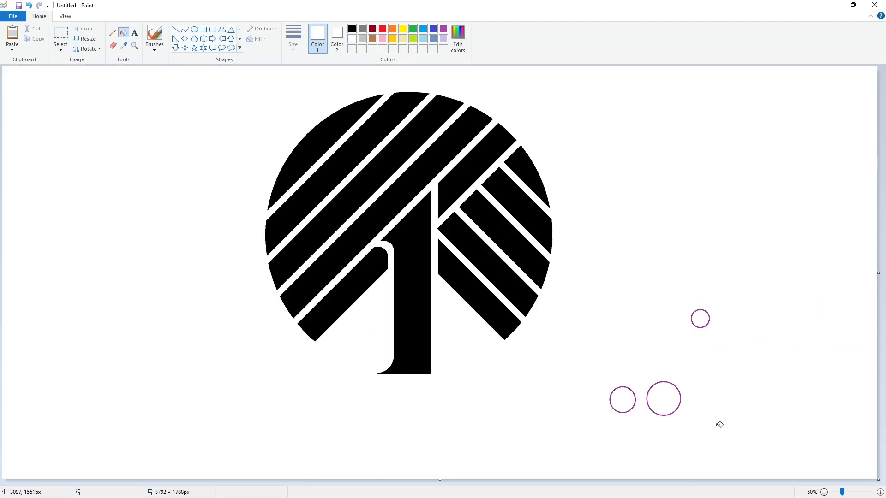
Step: Fill the trunk with lavender and draw a horizontal white line about 501 px long across its base
left_click(443, 38)
left_click(410, 257)
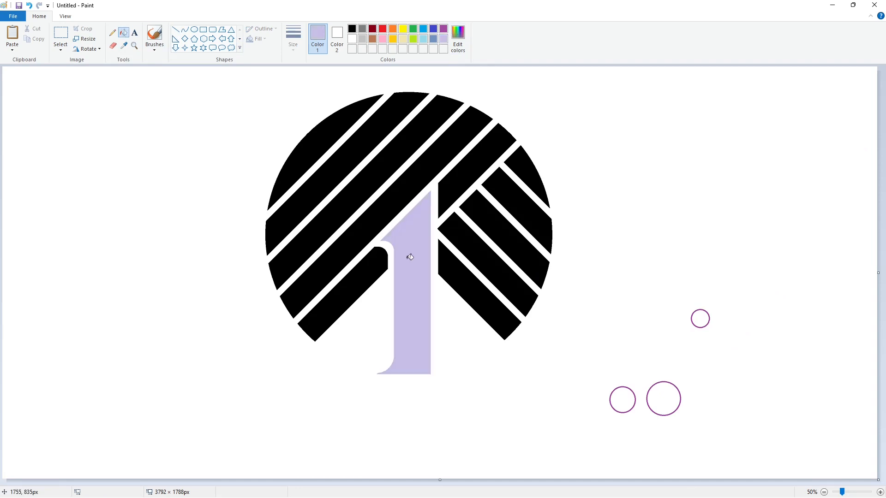
left_click(175, 29)
left_click(352, 39)
left_click_drag(445, 372, 330, 372)
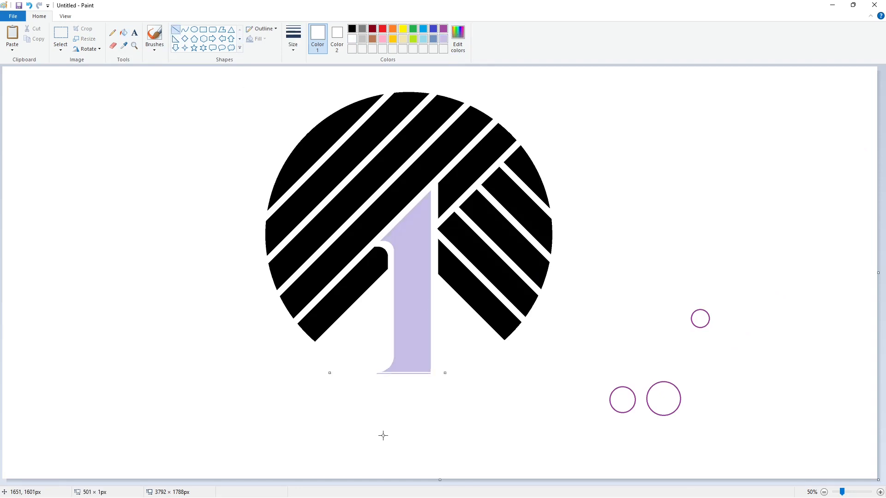
Step: Fill the trunk with black and remove the thin lavender strip below its base
left_click(124, 32)
left_click(352, 28)
left_click(387, 250)
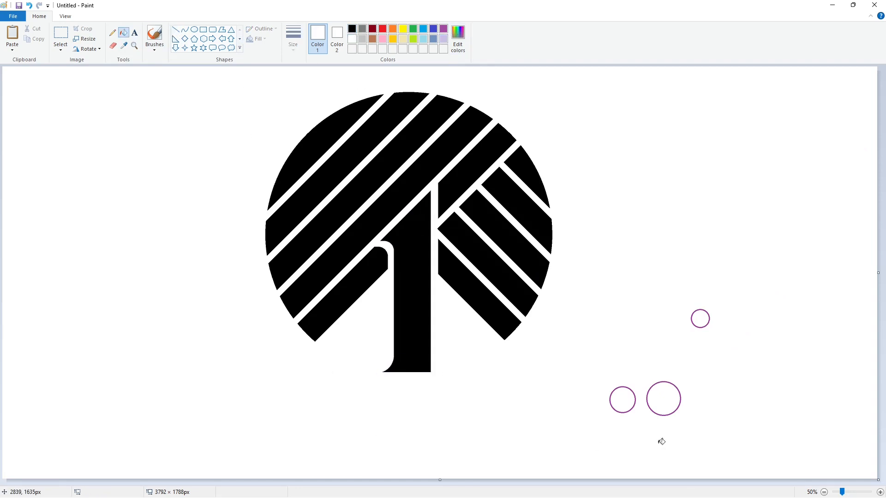
Step: Copy a 408 × 392 px area around the trunk's flared lower end and paste it
left_click(880, 492)
scroll(662, 442, "down", 7)
left_click_drag(328, 481, 515, 478)
left_click(60, 34)
left_click_drag(514, 426, 326, 246)
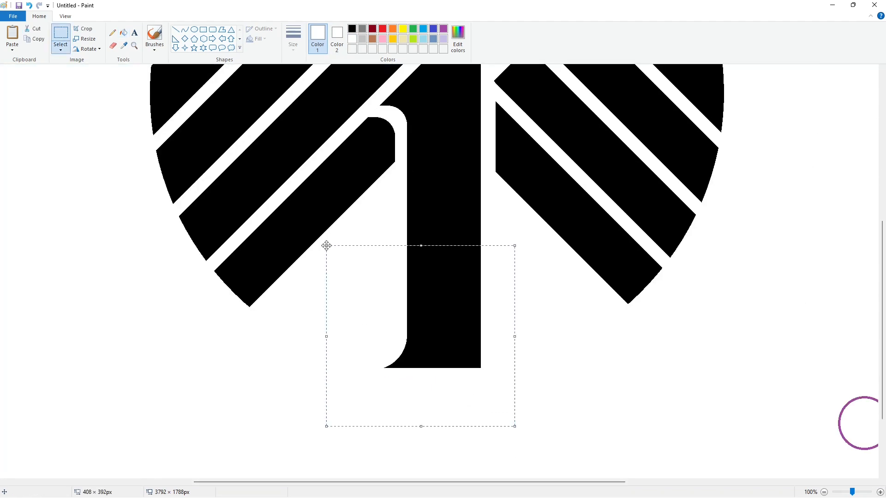
key("ctrl+c")
key("ctrl+v")
Step: Flip the pasted trunk section horizontally and align it over the trunk so the base flares on both sides
left_click(87, 49)
left_click(100, 105)
left_click_drag(86, 121, 459, 302)
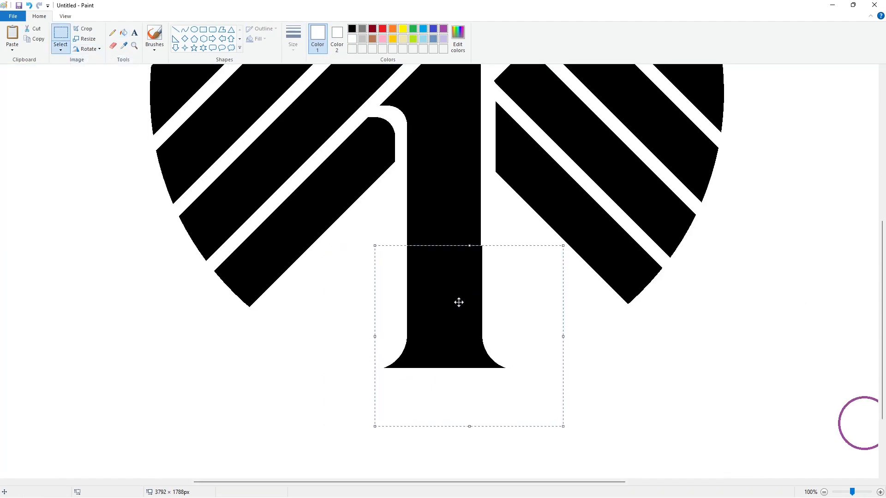
key("Left")
key("Left")
key("Left")
left_click(763, 426)
Step: Erase the leftover purple construction circles beside the tree by filling them with white
left_click(825, 492)
left_click(123, 32)
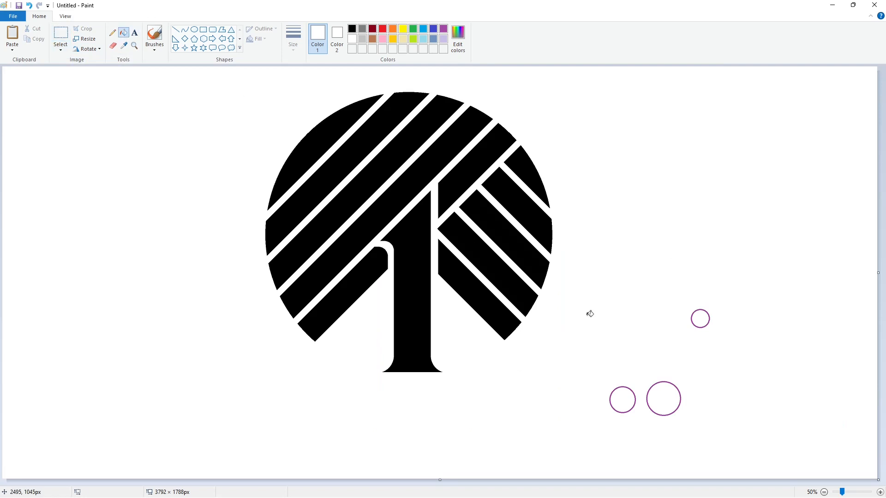
left_click(633, 391)
left_click(680, 390)
Step: Add the black text DOLLAR TREE in Arial Black at size 200 just below the trunk
left_click(134, 33)
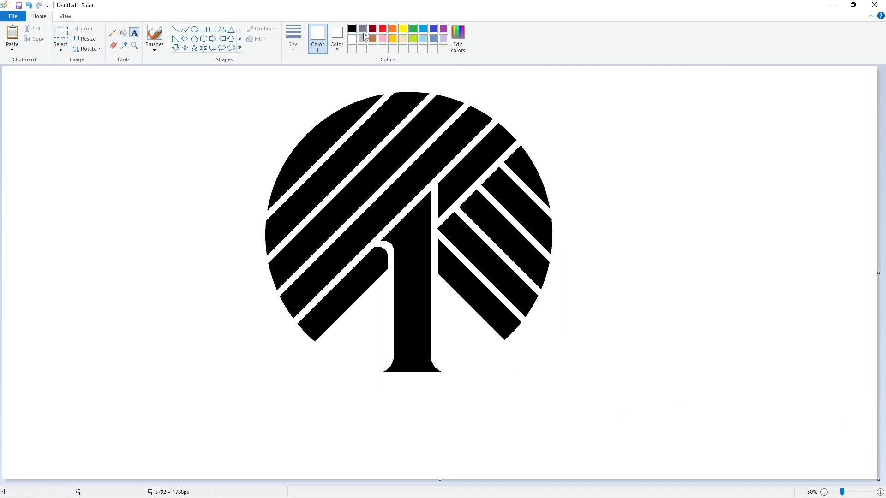
left_click(352, 28)
left_click(261, 280)
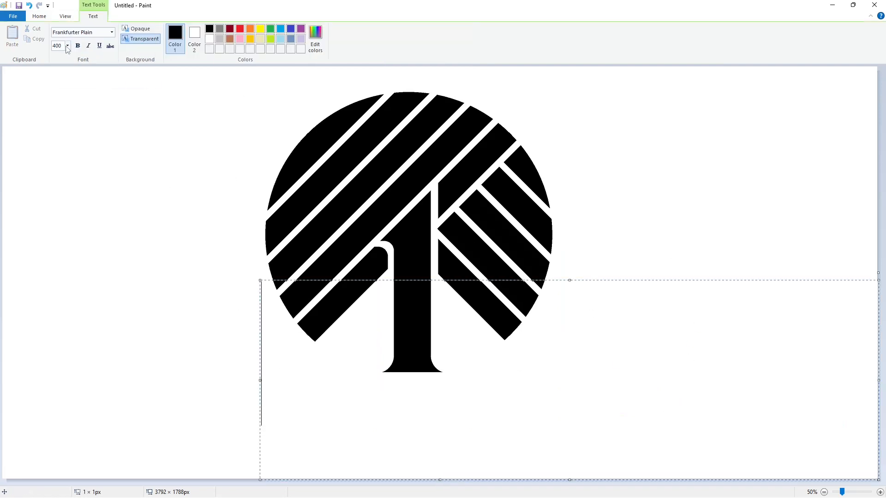
left_click(67, 46)
type("200")
key("Return")
left_click(112, 32)
scroll(118, 170, "up", 10)
left_click(74, 134)
type("D")
left_click_drag(260, 280, 186, 369)
type("OLLAR TREE")
Step: Reduce the DOLLAR TREE text to size 180 and shift its text box slightly down, clear of the trunk's base
key("ctrl+a")
left_click(67, 45)
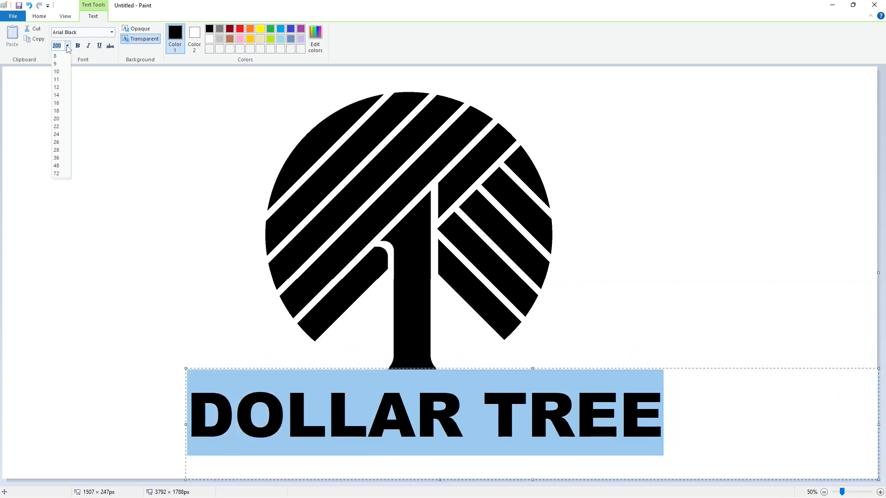
type("170")
key("Return")
left_click(67, 45)
type("180")
key("Return")
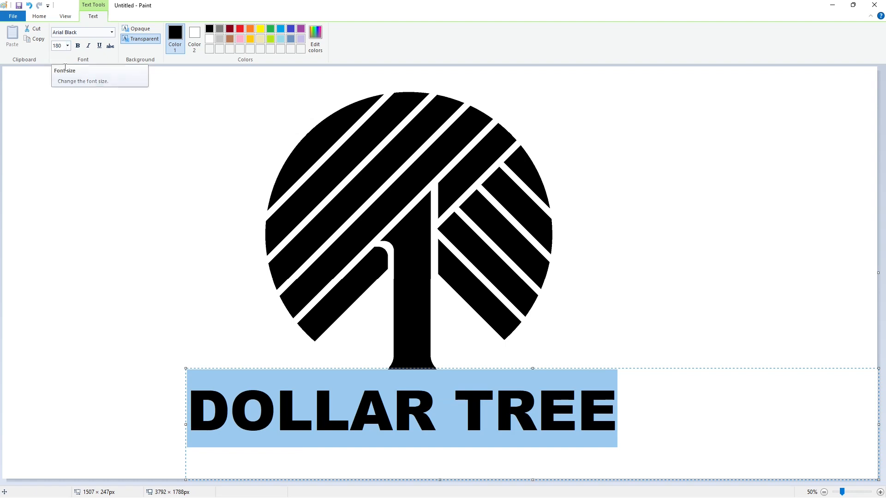
left_click(277, 422)
left_click_drag(185, 369, 188, 376)
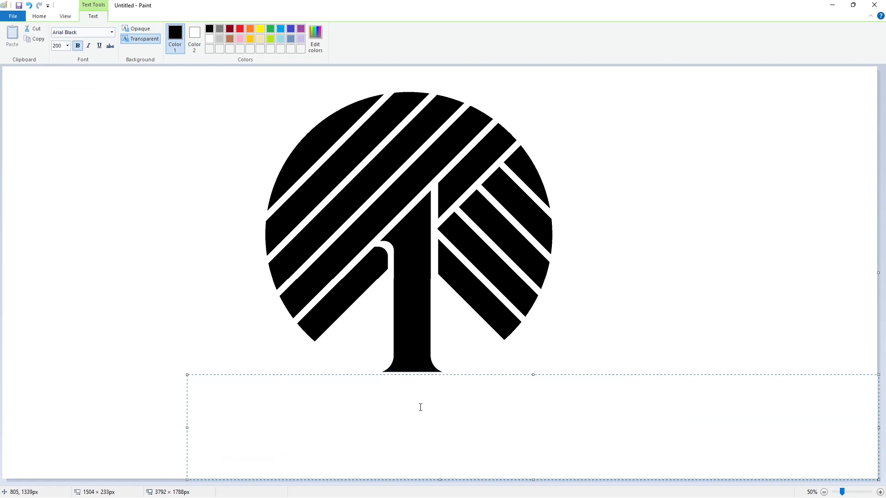
Step: Colour the DOLLAR TREE text green and place it on the canvas
key("ctrl+a")
left_click(270, 28)
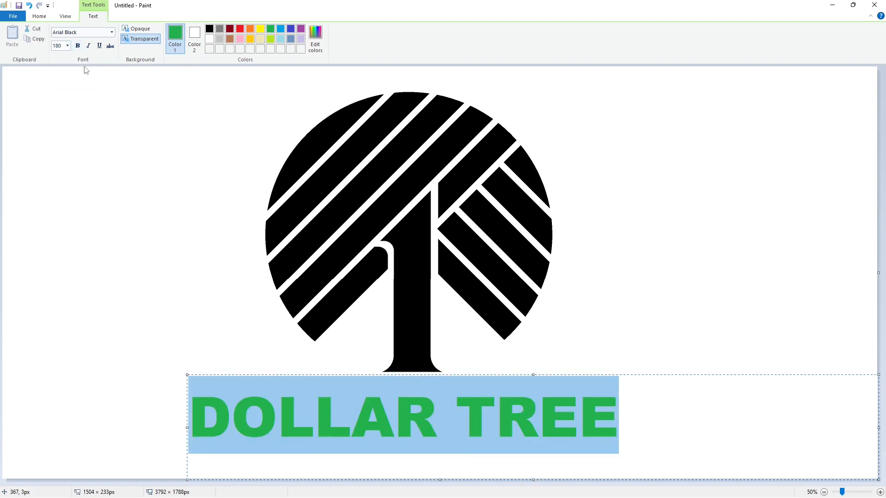
left_click(125, 326)
Step: Cut the green text, paste it back and try skewing it horizontally by 10 degrees
left_click_drag(153, 375, 677, 461)
key("ctrl+x")
key("ctrl+v")
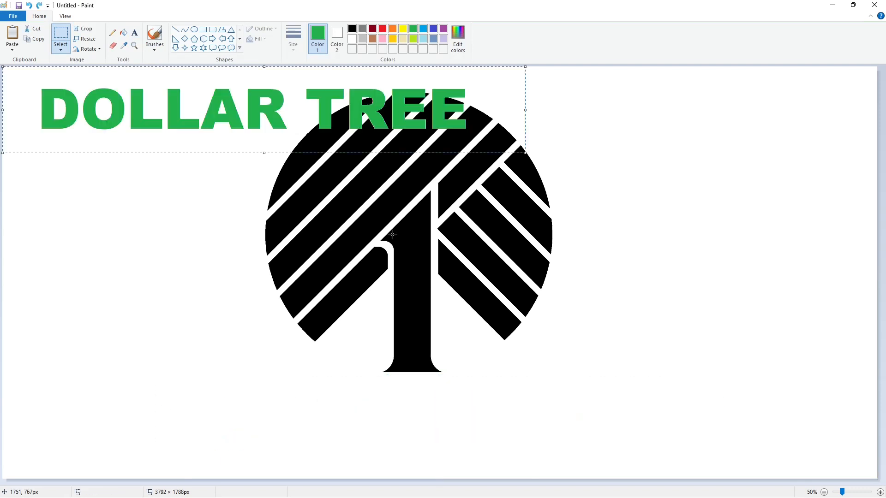
left_click(84, 38)
type("10")
key("Return")
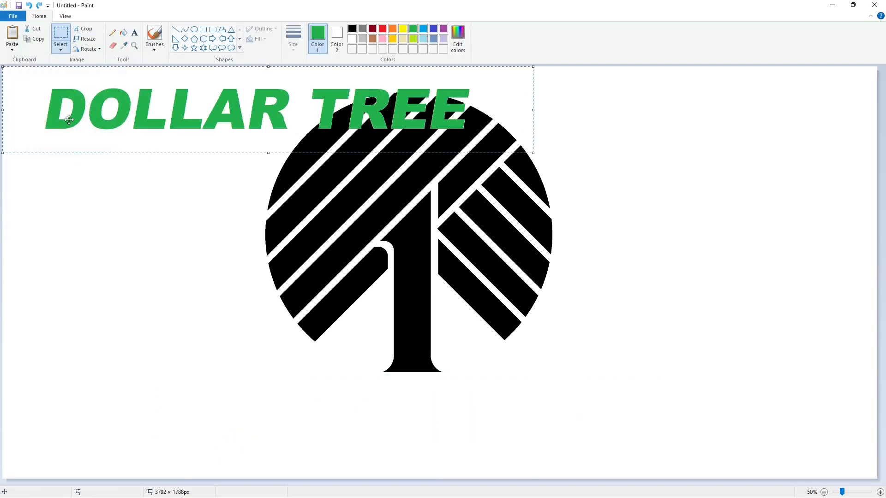
key("ctrl+z")
left_click(84, 39)
type("10")
key("Return")
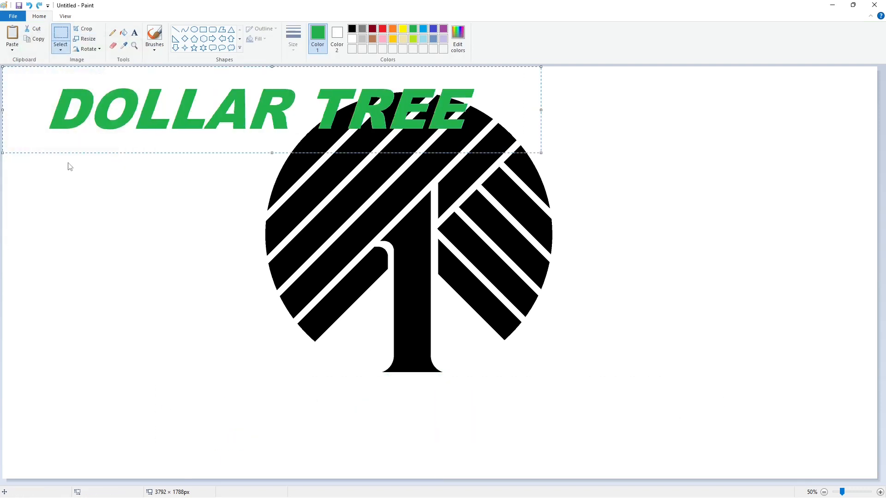
Step: Replace the skewed text with a fresh paste, skew it horizontally by 10 degrees and place it below the trunk
key("Delete")
key("ctrl+v")
key("ctrl+w")
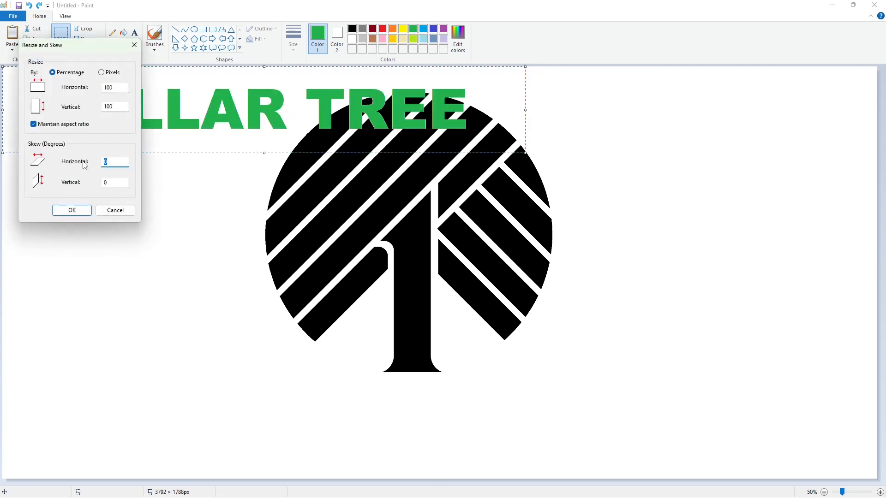
type("10")
key("Return")
left_click_drag(294, 117, 423, 407)
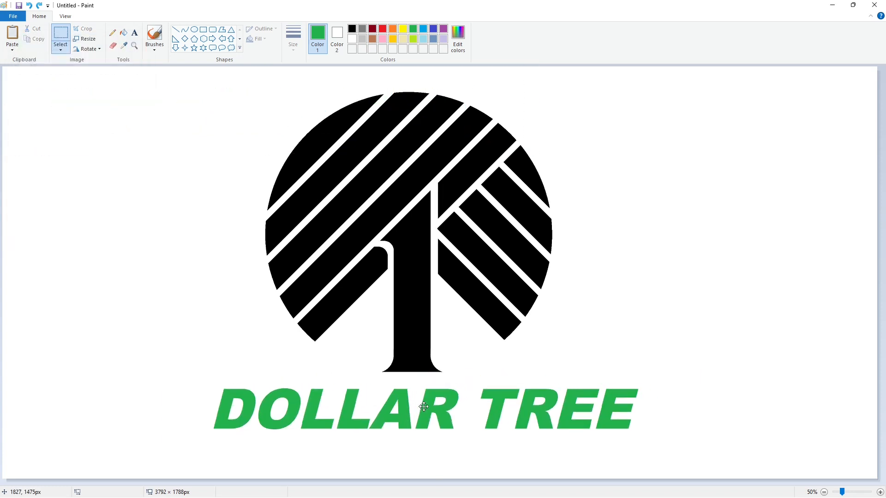
Step: Paste the text afresh with a 14-degree horizontal skew, place it below the trunk and enlarge it slightly
key("Delete")
key("ctrl+v")
key("ctrl+w")
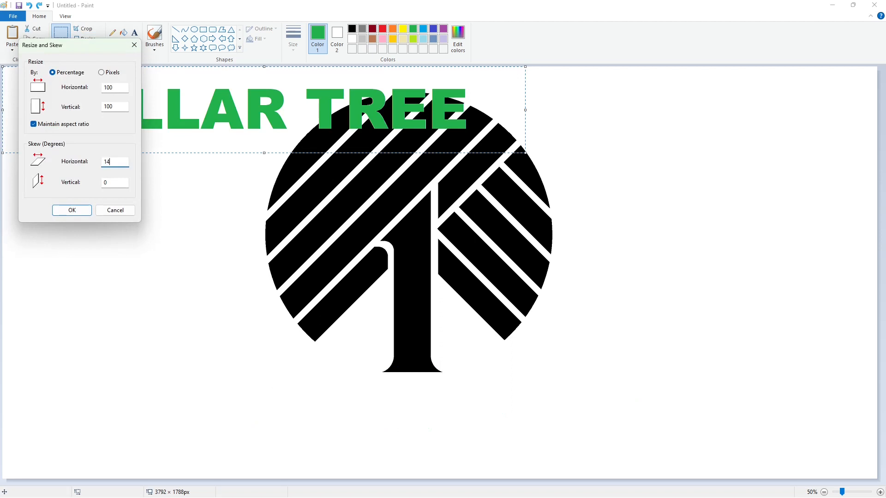
key("Return")
left_click_drag(148, 112, 296, 419)
left_click_drag(681, 372, 695, 364)
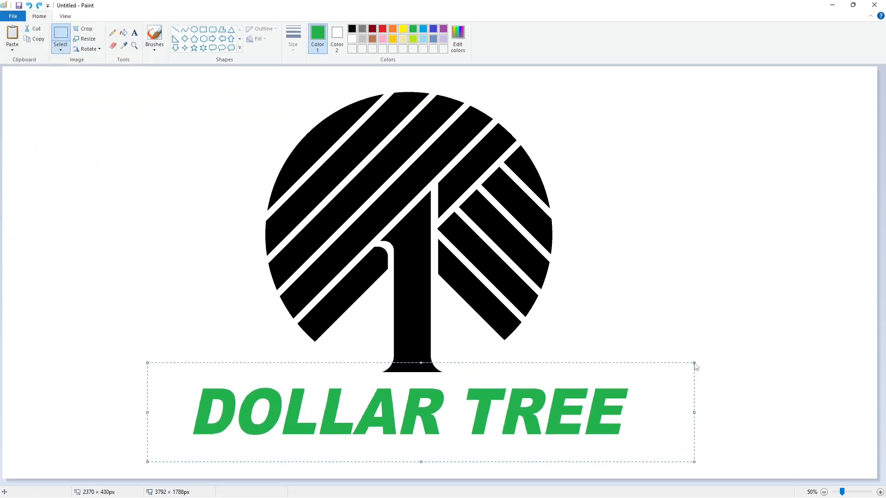
Step: Replace the enlarged text with a newly pasted copy below the trunk and delete that copy
key("Delete")
key("ctrl+v")
left_click_drag(176, 111, 328, 419)
key("Delete")
Step: Type DOLLAR TREE in a new green text box across the lower part of the tree
left_click(134, 33)
left_click(154, 303)
type("DOLLAT")
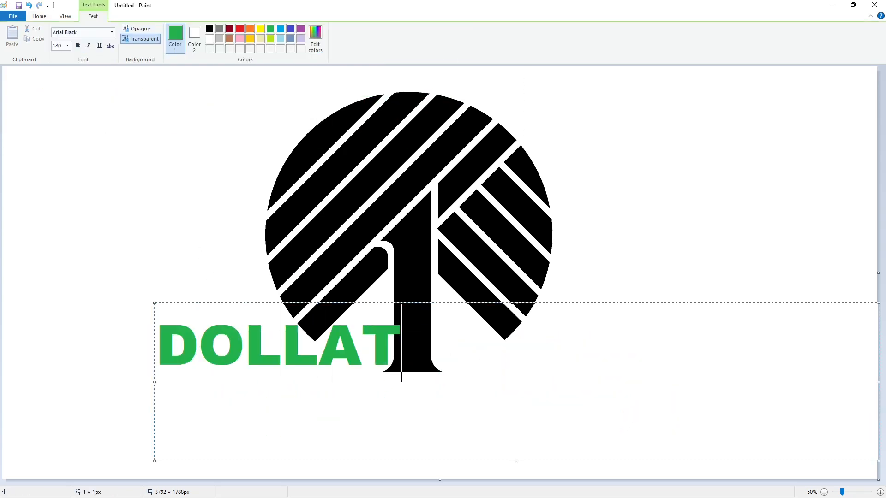
key("BackSpace")
type("R TREE")
Step: Set the retyped DOLLAR TREE text to size 190
key("ctrl+a")
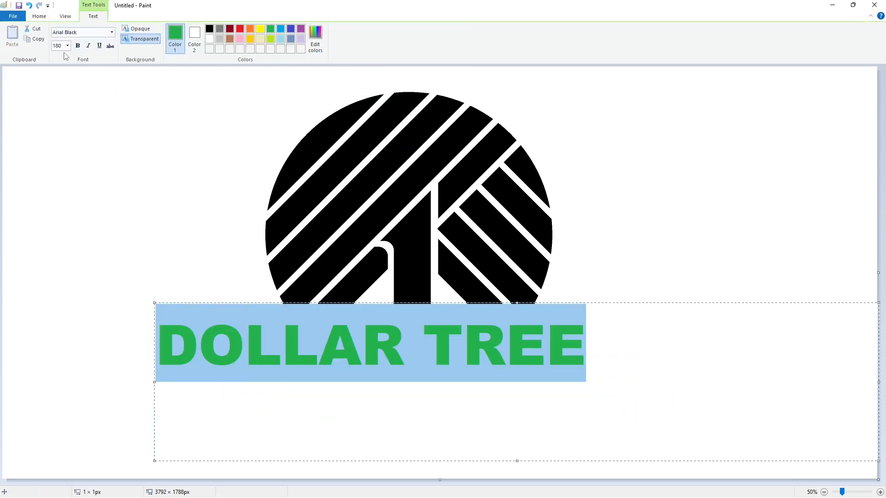
left_click(68, 45)
type("190")
key("Return")
left_click(644, 338)
Step: Cut and repaste the size 190 text, skew it horizontally by 10 degrees and place it below the trunk
left_click_drag(154, 303, 740, 478)
left_click(129, 342)
left_click(61, 36)
key("ctrl+x")
key("ctrl+v")
key("ctrl+w")
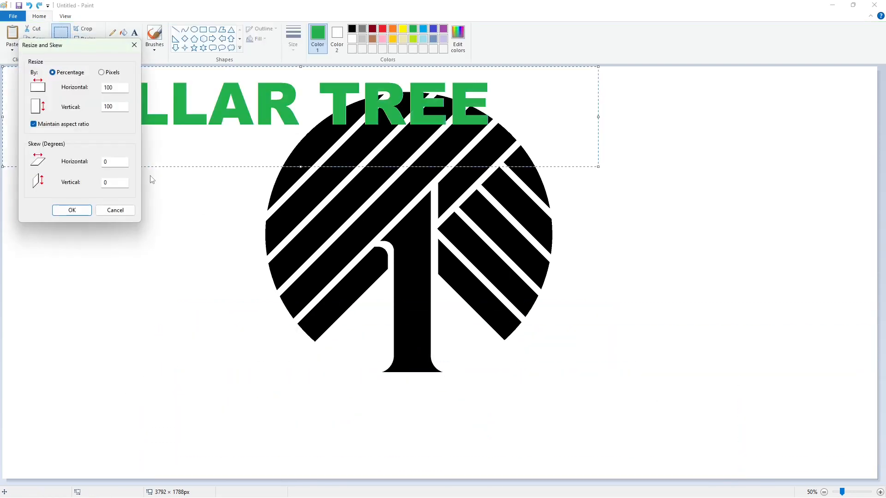
type("10")
key("Return")
left_click_drag(174, 146, 356, 420)
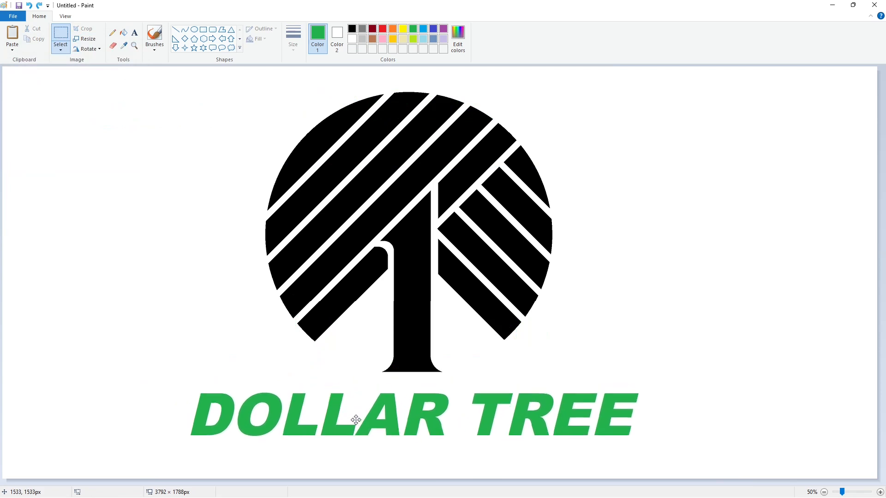
Step: Delete the skewed text and type DOLLAR TREE again in green Arial Black at size 185
key("Delete")
left_click(134, 33)
left_click(241, 415)
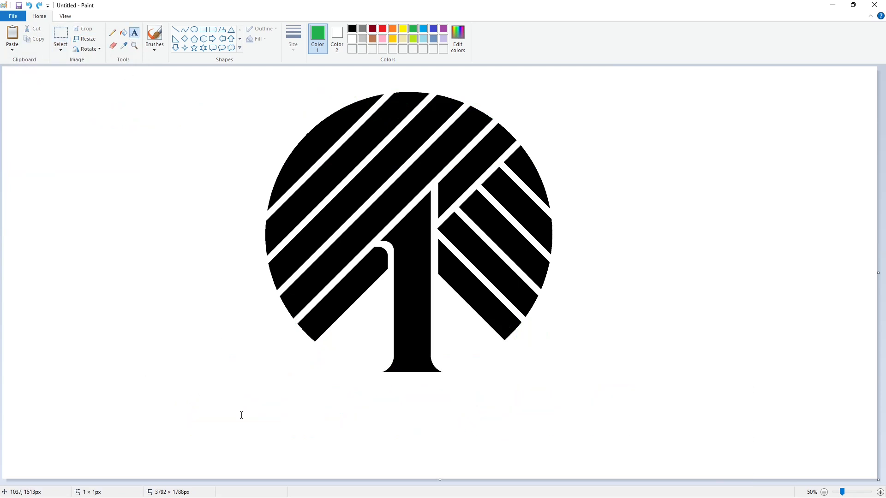
type("DOLLAR TREE")
key("ctrl+a")
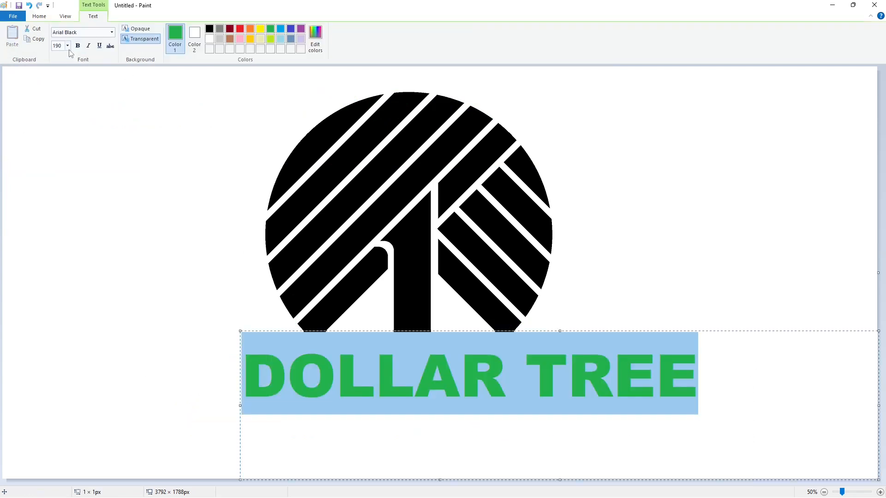
left_click(68, 45)
type("185")
key("Return")
Step: Cut and repaste the size 185 text, skew it horizontally by 15 degrees and centre it below the trunk
left_click_drag(251, 331, 766, 473)
left_click(14, 204)
left_click(60, 35)
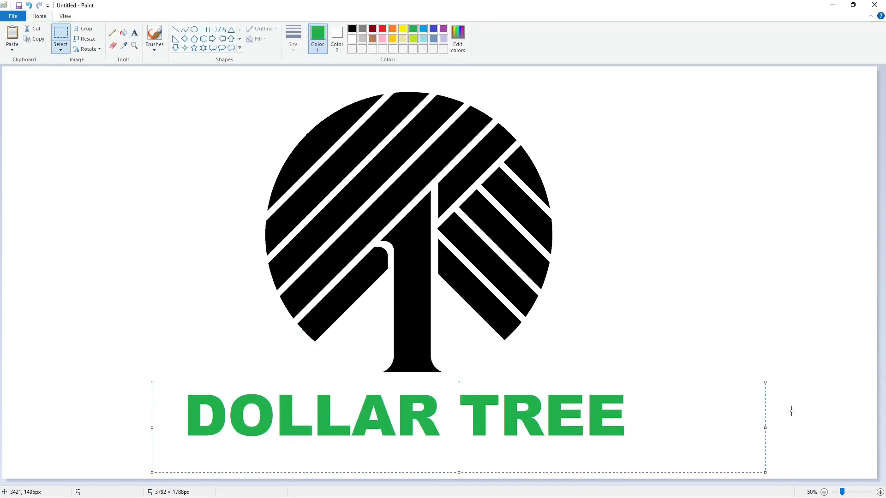
key("ctrl+x")
key("ctrl+v")
left_click(88, 49)
left_click(86, 39)
type("15")
key("Return")
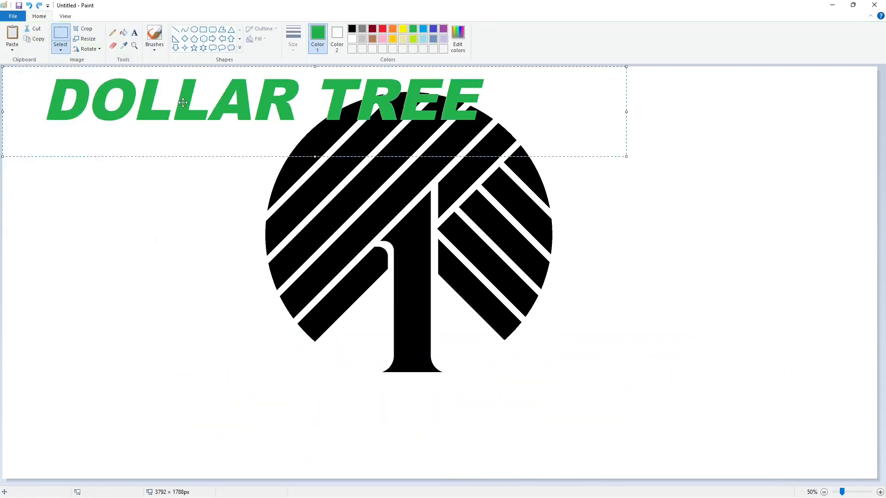
left_click_drag(180, 101, 323, 419)
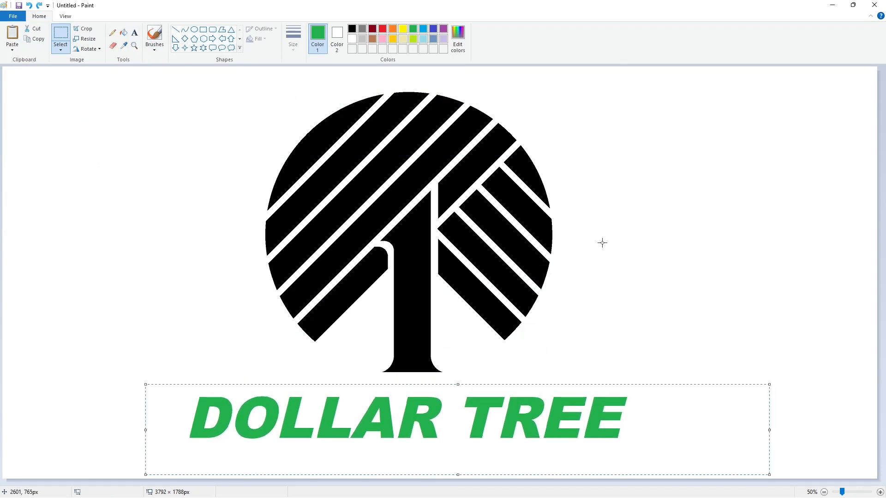
Step: Define two custom colours, a light green and a darker green with RGB 30, 157, 68
left_click(413, 28)
left_click(457, 37)
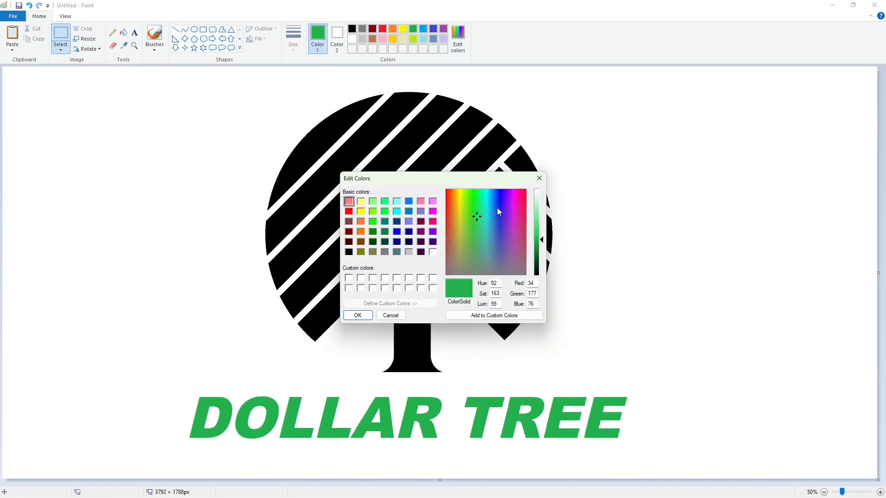
left_click(466, 215)
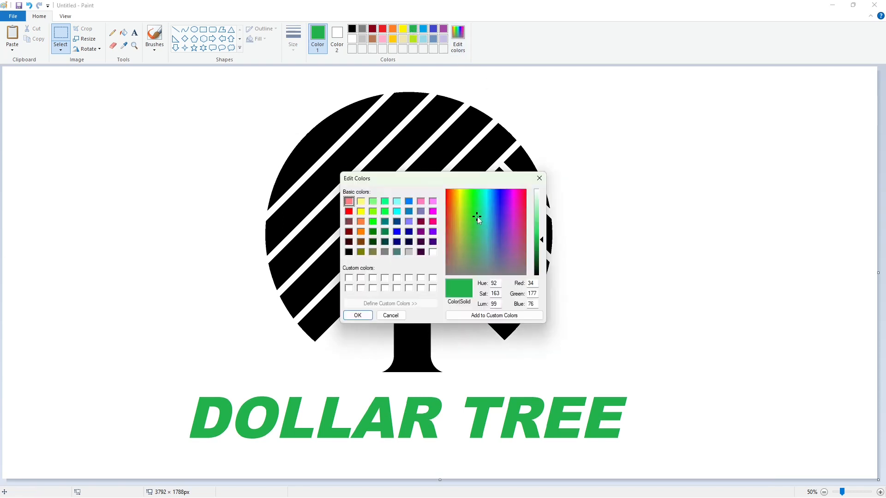
left_click_drag(477, 217, 486, 237)
left_click(538, 229)
left_click(538, 223)
left_click(356, 315)
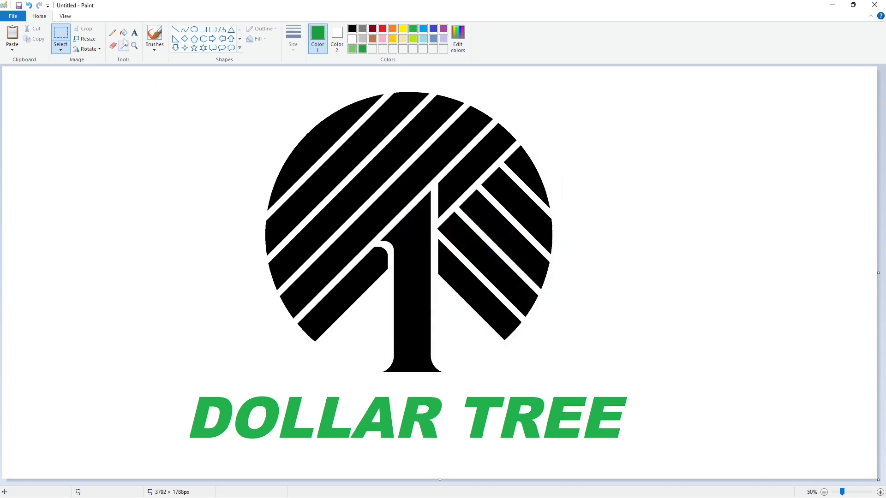
Step: Fill the six upward-slanting stripes of the tree with the custom light green
left_click(123, 33)
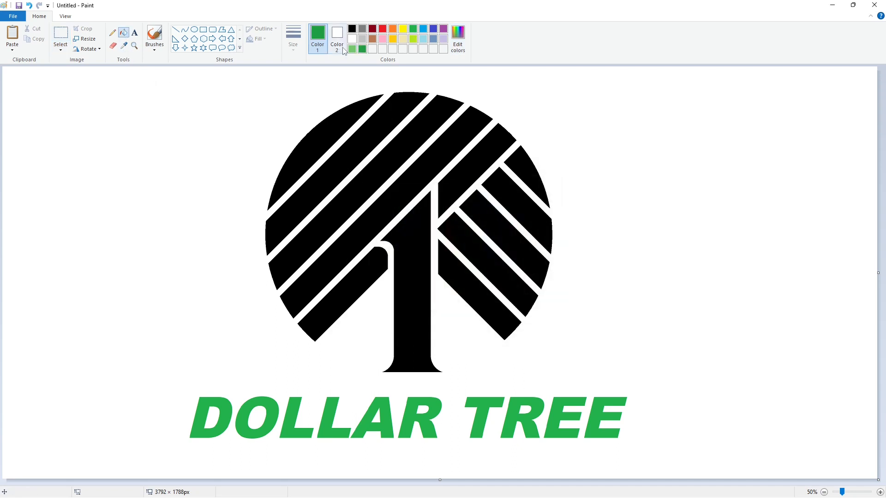
left_click(354, 115)
left_click(376, 124)
left_click(406, 144)
left_click(436, 163)
left_click(458, 177)
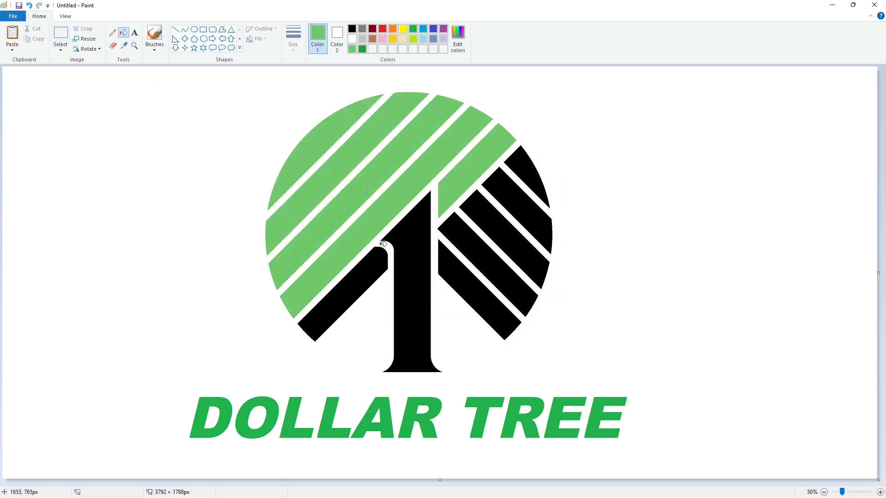
left_click(373, 258)
Step: Fill the five downward-slanting stripes of the tree with the custom darker green
left_click(362, 49)
left_click(528, 177)
left_click(519, 208)
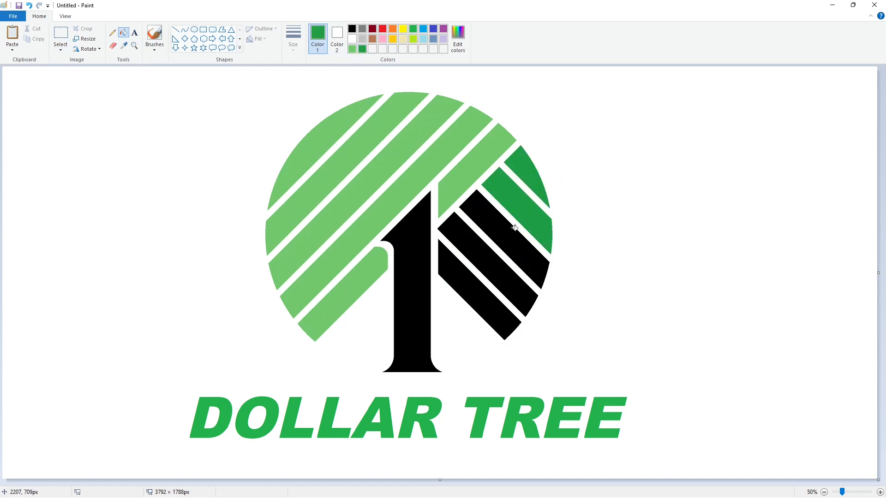
left_click(510, 240)
left_click(489, 270)
left_click(477, 294)
Step: Define another custom dark green based on the current fill colour
left_click(458, 37)
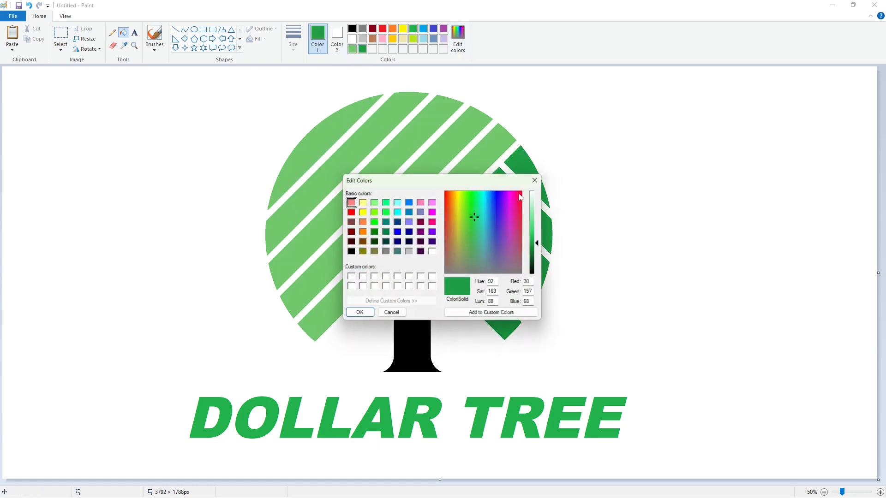
left_click(384, 315)
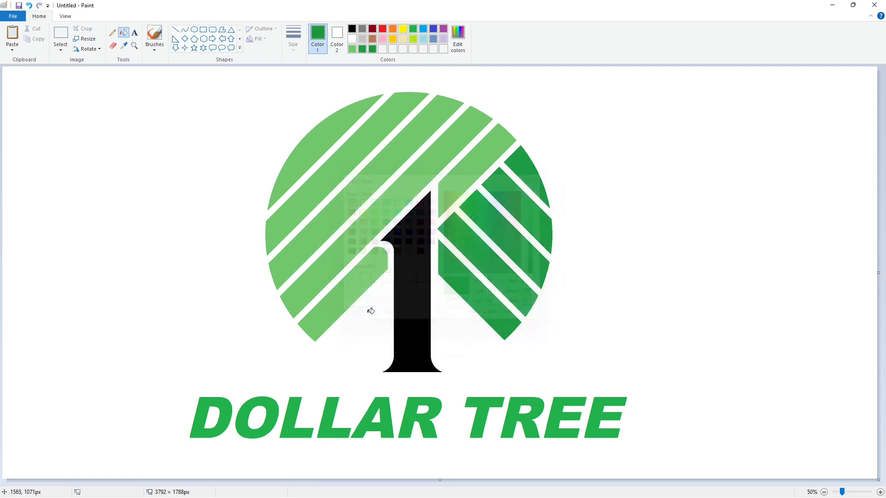